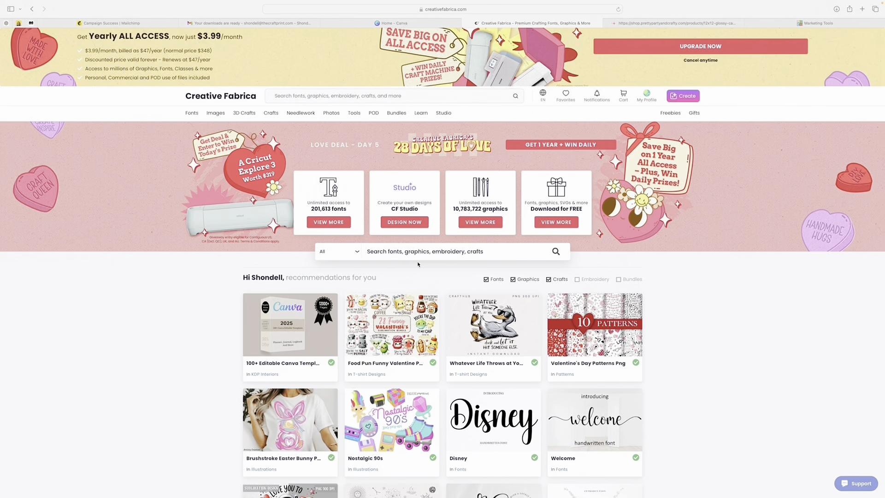
Step: Search the site for "bookmark" and look through the matching bookmark designs
{"action": "scroll", "coordinate": [323, 129], "scroll_direction": "down", "scroll_amount": 1}
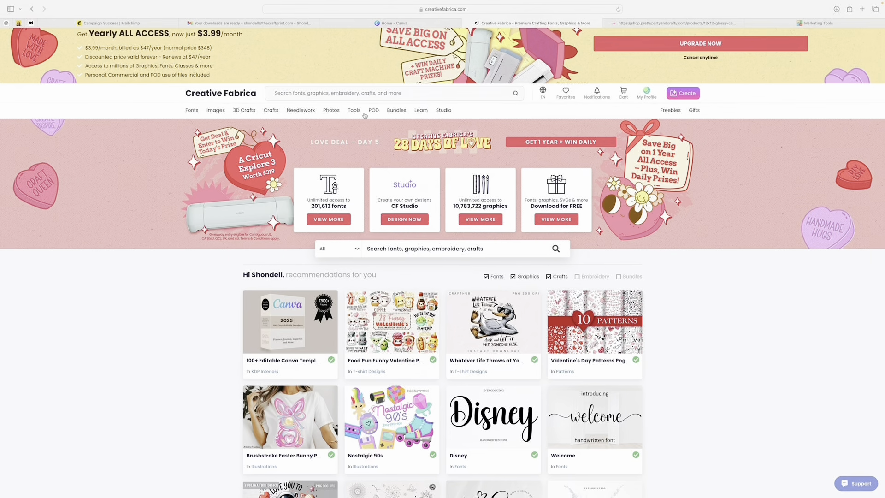
{"action": "left_click", "coordinate": [310, 93]}
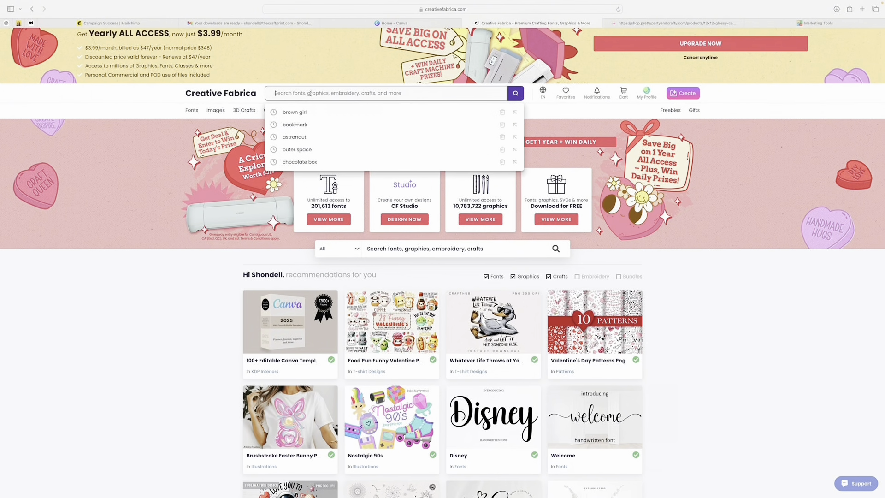
{"action": "type", "text": "bookmark"}
{"action": "key", "text": "Return"}
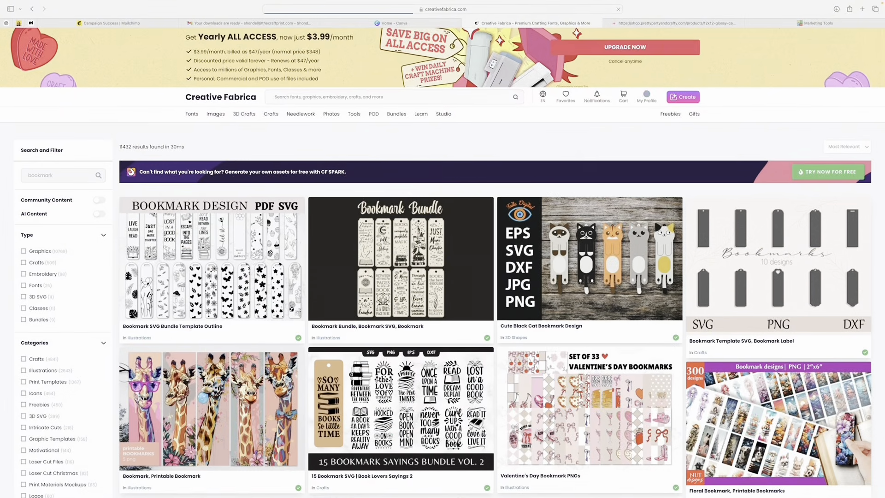
{"action": "scroll", "coordinate": [442, 258], "scroll_direction": "down", "scroll_amount": 6}
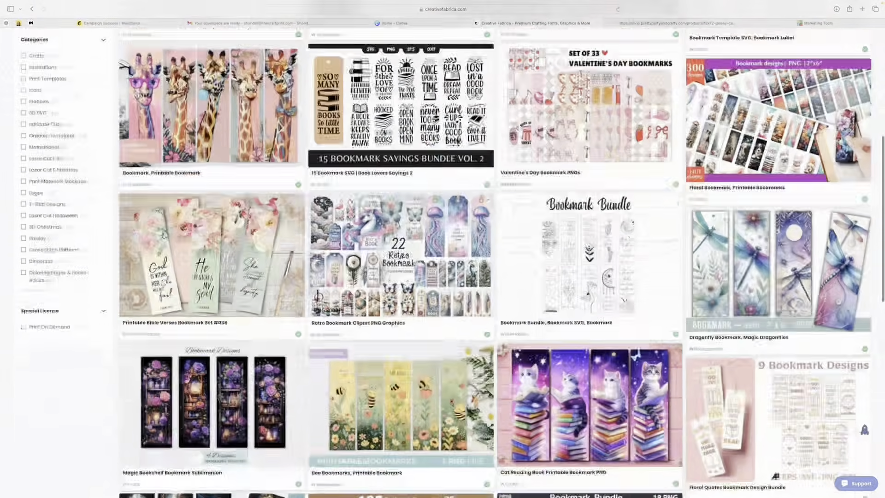
{"action": "scroll", "coordinate": [443, 258], "scroll_direction": "down", "scroll_amount": 7}
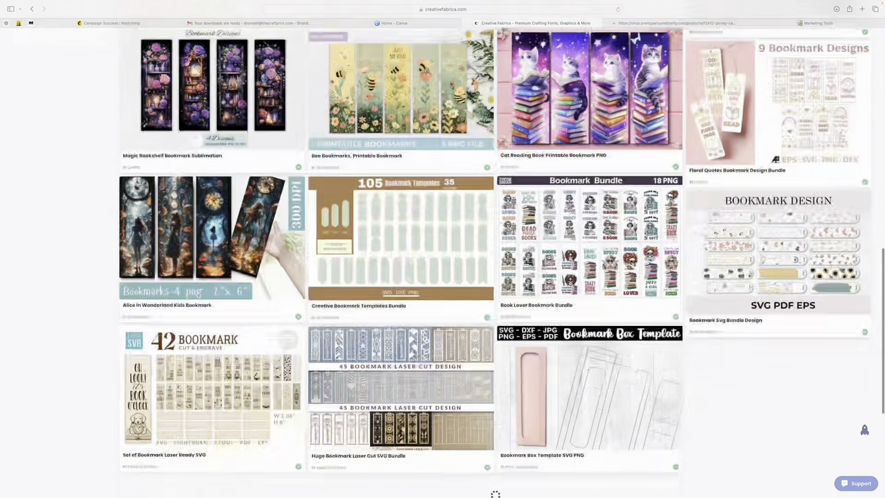
{"action": "scroll", "coordinate": [443, 258], "scroll_direction": "down", "scroll_amount": 6}
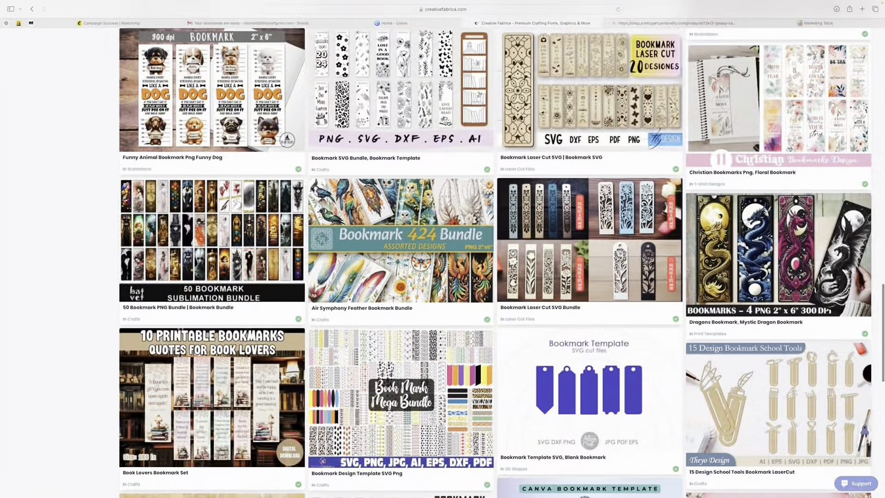
{"action": "scroll", "coordinate": [362, 112], "scroll_direction": "up", "scroll_amount": 12}
{"action": "scroll", "coordinate": [362, 112], "scroll_direction": "down", "scroll_amount": 4}
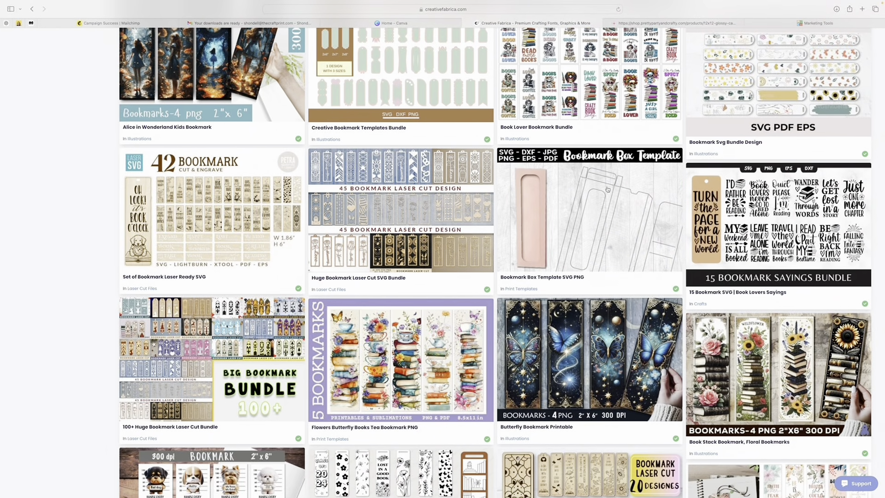
{"action": "scroll", "coordinate": [607, 189], "scroll_direction": "up", "scroll_amount": 20}
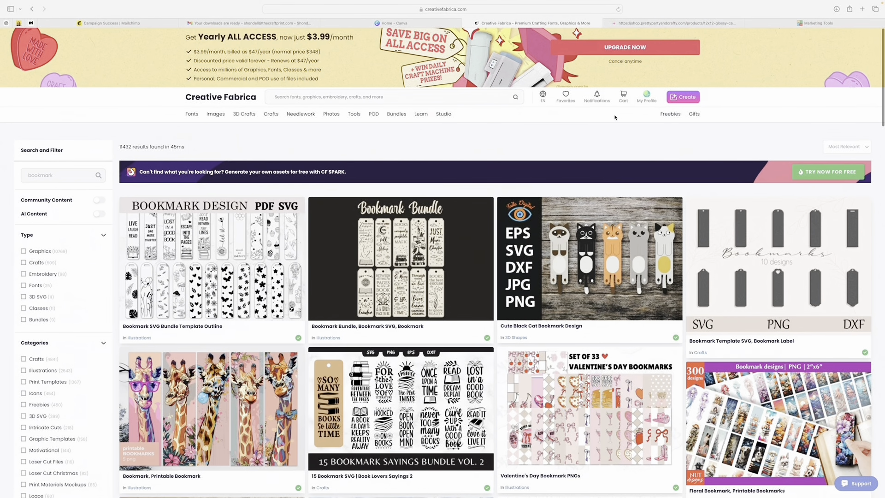
Step: View the account's downloaded files and open the Bookshelf Printable Bookmark PNG entry
{"action": "mouse_move", "coordinate": [640, 101]}
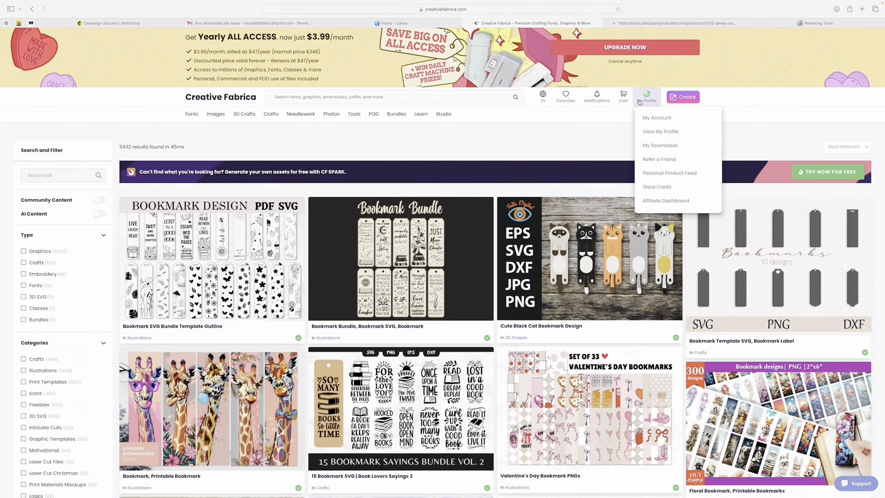
{"action": "left_click", "coordinate": [660, 145]}
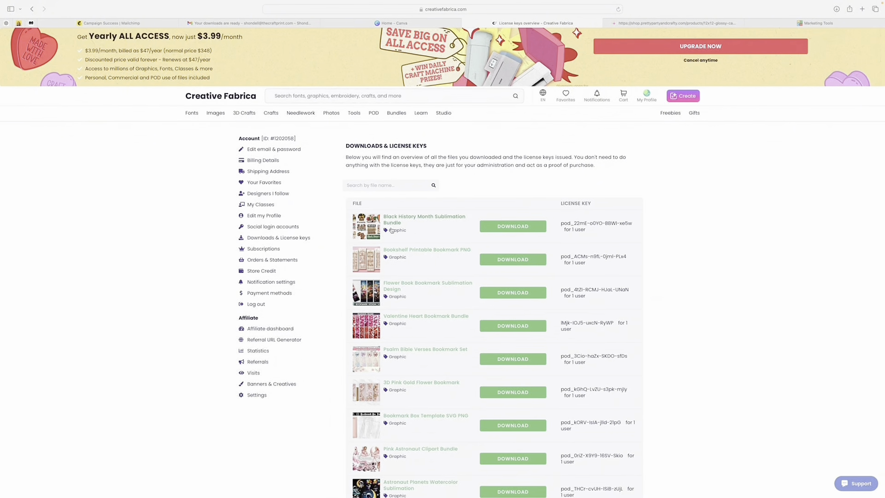
{"action": "left_click", "coordinate": [396, 249]}
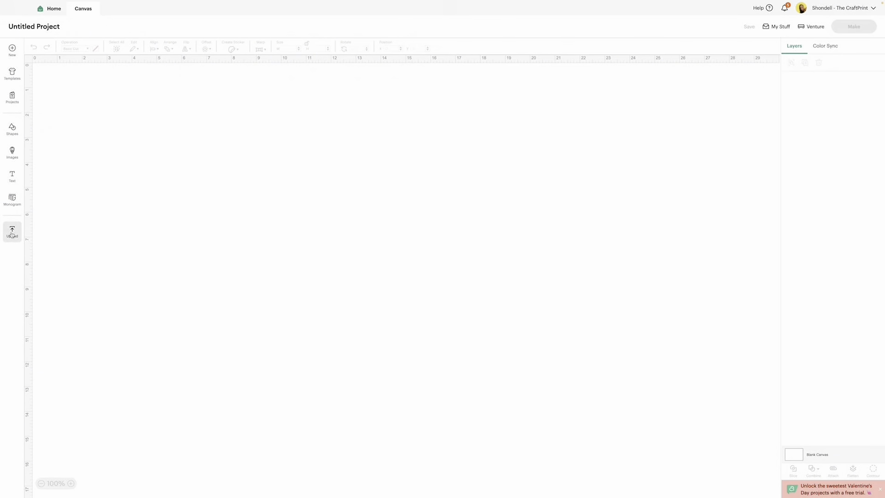
Step: In Cricut Design Space, upload "bookmark design size.png" from the 3D-Pink-Gold-Flower folder in Downloads and continue to background removal
{"action": "left_click", "coordinate": [11, 232]}
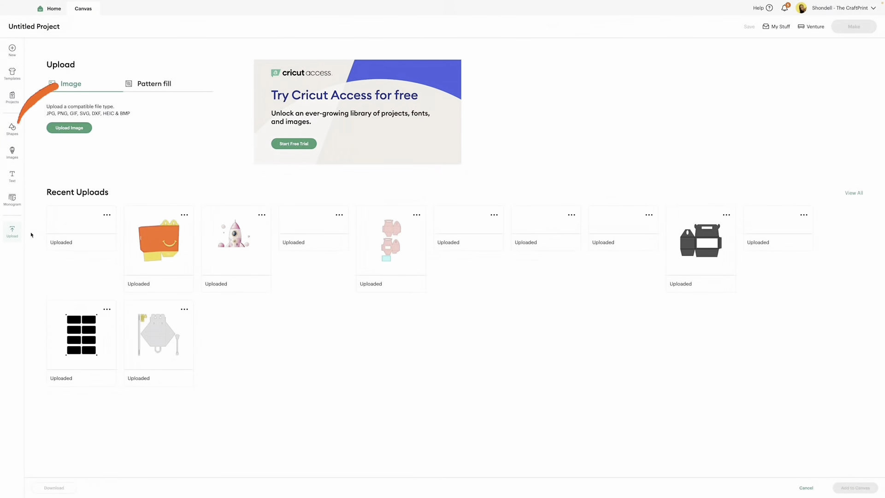
{"action": "left_click", "coordinate": [78, 127]}
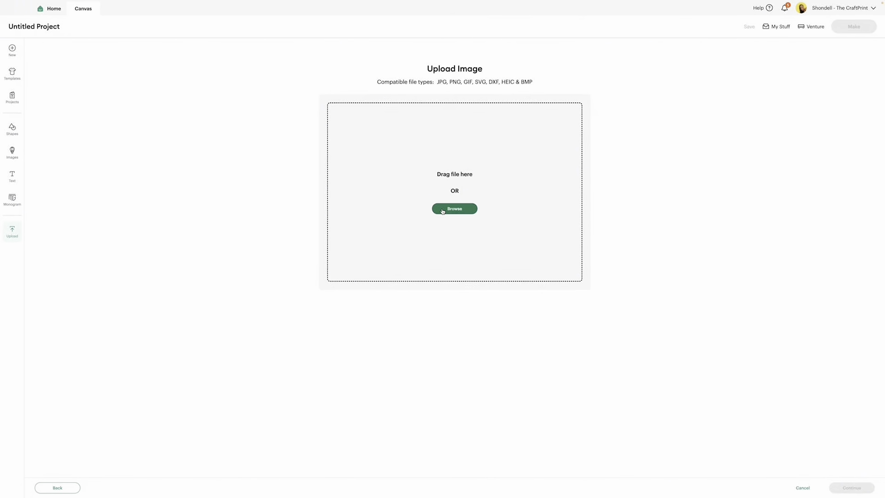
{"action": "left_click", "coordinate": [443, 211]}
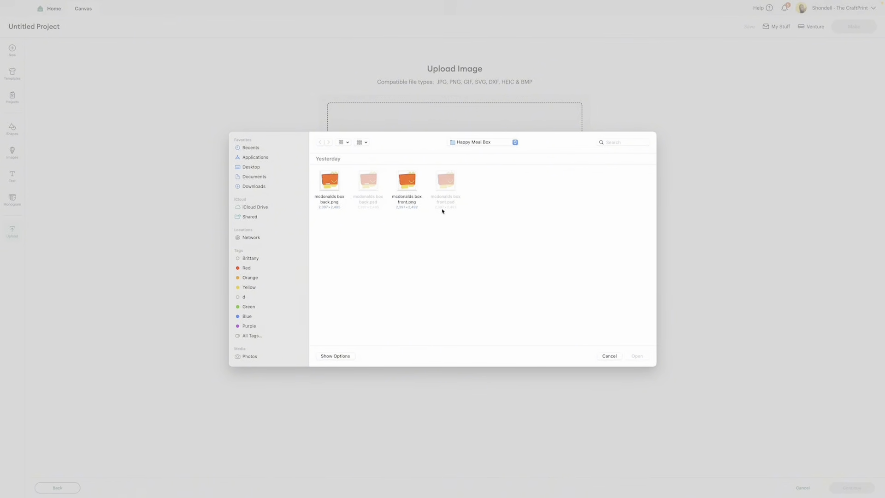
{"action": "left_click", "coordinate": [263, 188]}
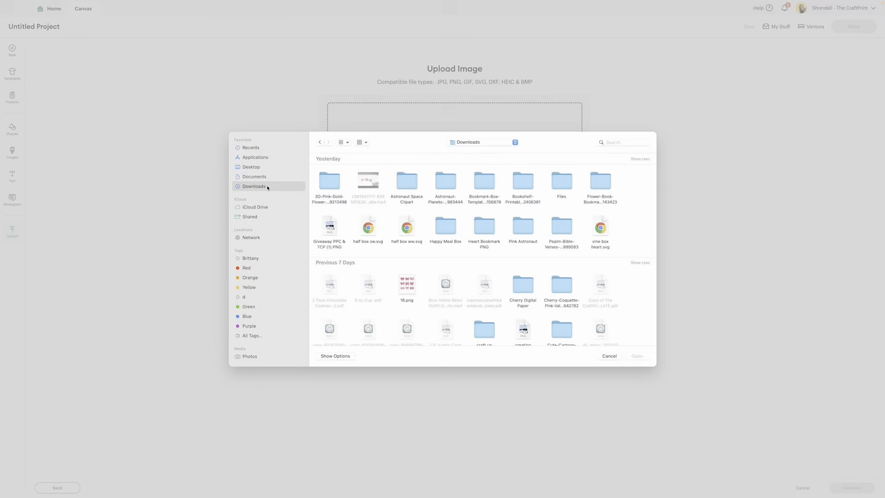
{"action": "double_click", "coordinate": [325, 182]}
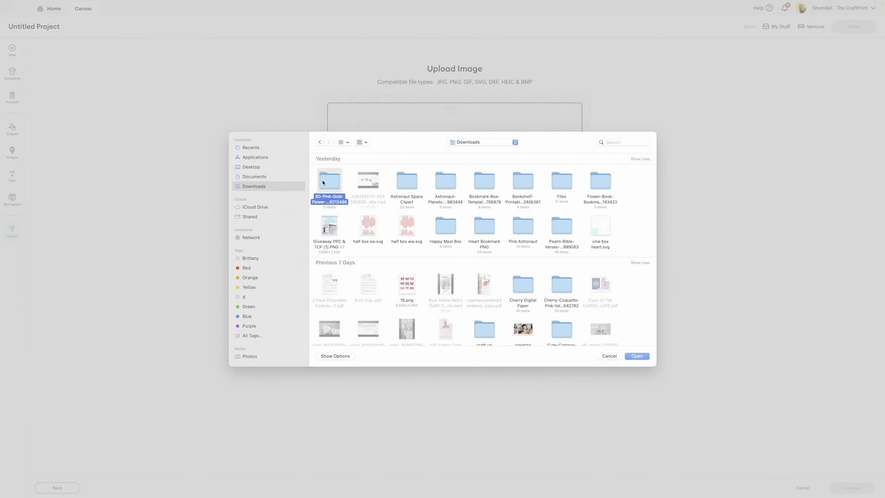
{"action": "left_click", "coordinate": [335, 184]}
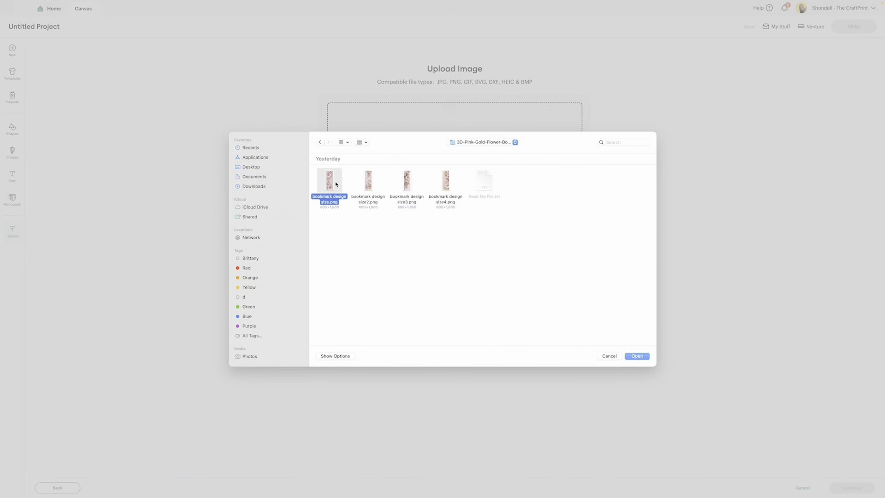
{"action": "left_click", "coordinate": [636, 356]}
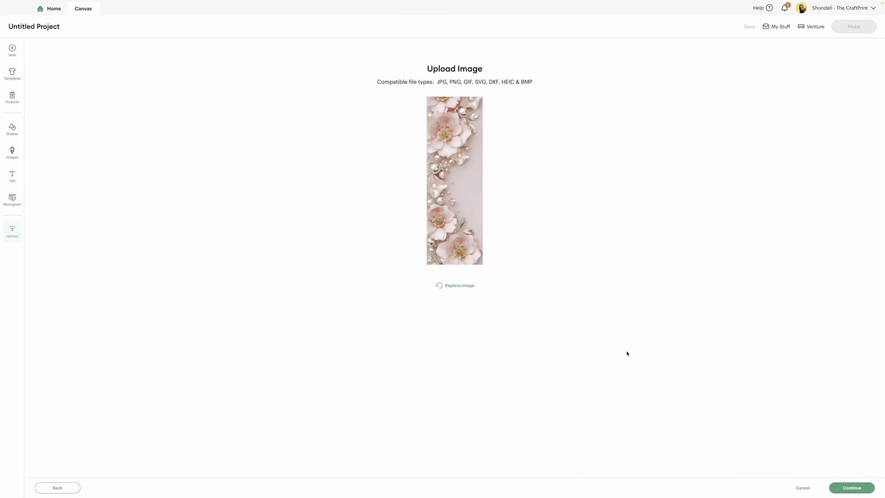
{"action": "left_click", "coordinate": [852, 488]}
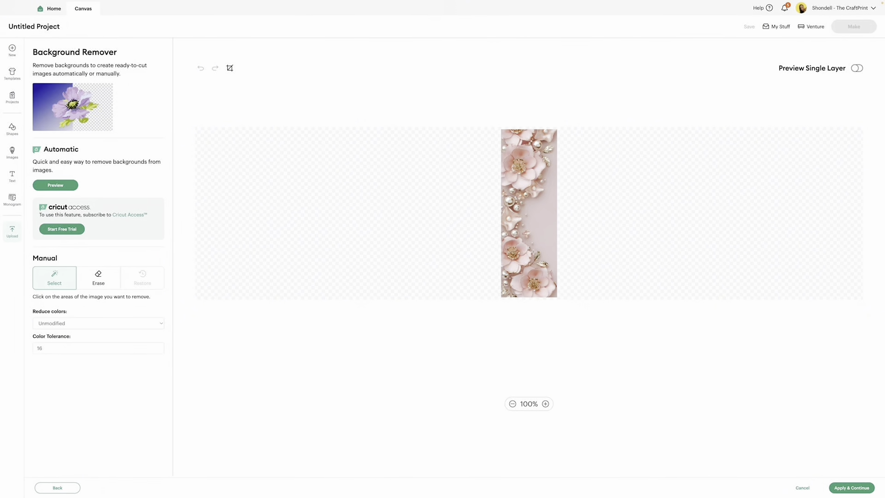
Step: Try removing the plain pink background and erasing the bookmark's middle with eraser size 97, and undo both edits
{"action": "left_click", "coordinate": [547, 212]}
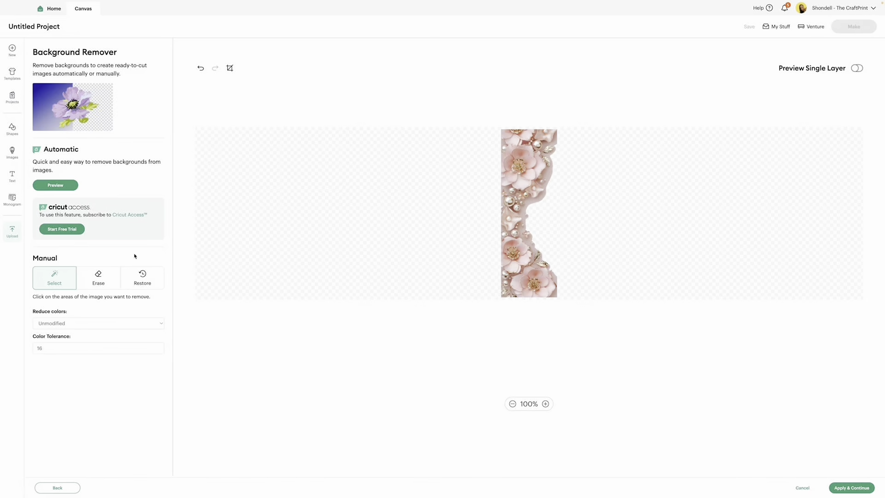
{"action": "left_click", "coordinate": [101, 277]}
{"action": "left_click_drag", "start_coordinate": [60, 322], "coordinate": [116, 322]}
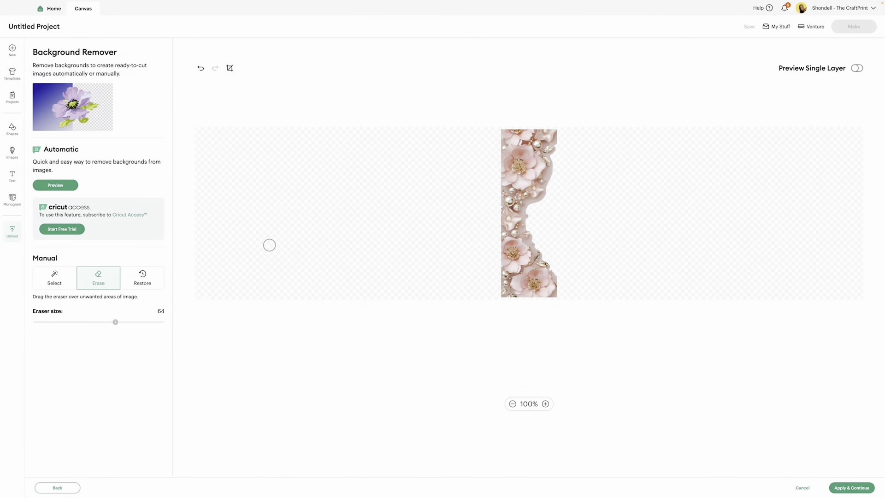
{"action": "left_click", "coordinate": [157, 322]}
{"action": "mouse_move", "coordinate": [473, 232]}
{"action": "left_mouse_down"}
{"action": "mouse_move", "coordinate": [549, 219]}
{"action": "mouse_move", "coordinate": [471, 204]}
{"action": "mouse_move", "coordinate": [569, 204]}
{"action": "left_mouse_up"}
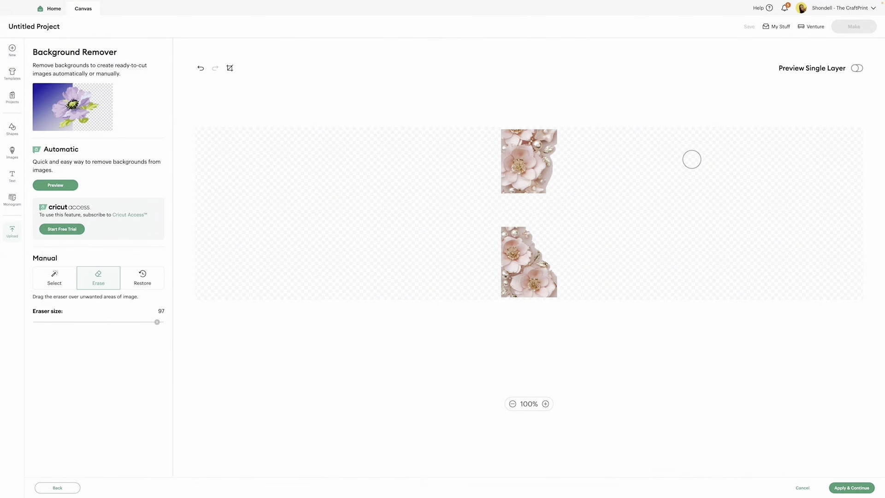
{"action": "left_click", "coordinate": [201, 68]}
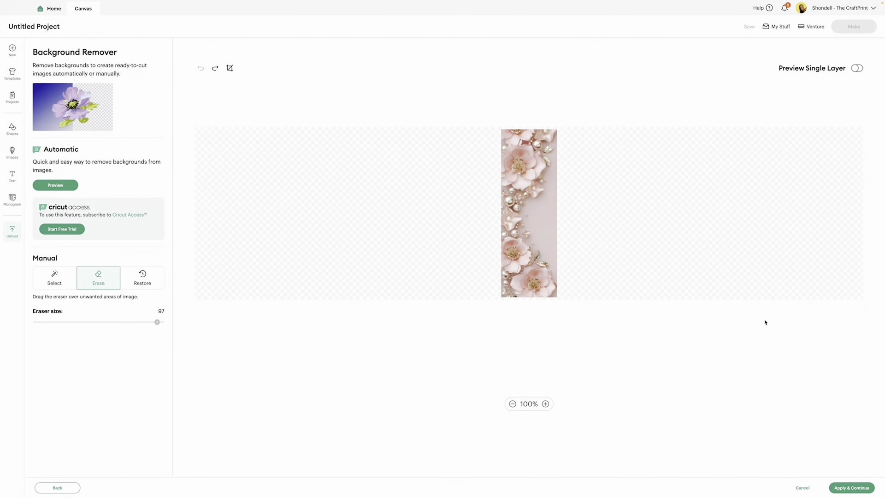
Step: Keep the whole bookmark image and convert the upload to a Flat Graphic
{"action": "left_click", "coordinate": [847, 489]}
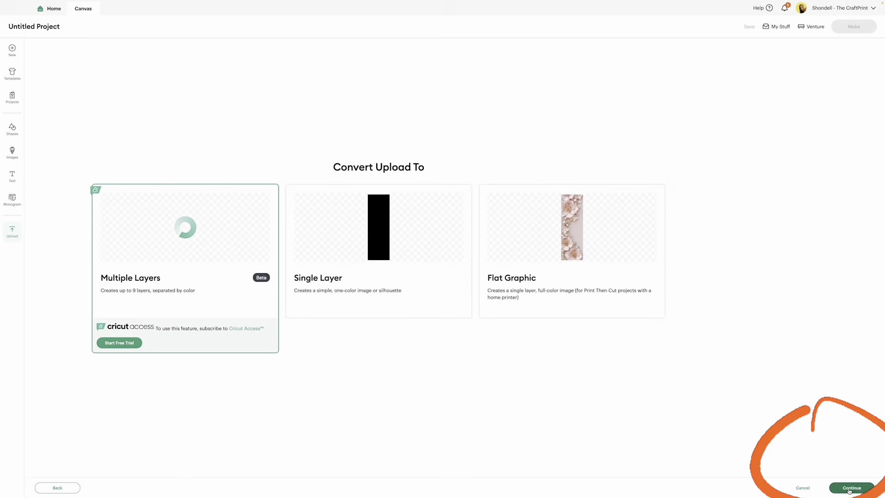
{"action": "left_click", "coordinate": [569, 239]}
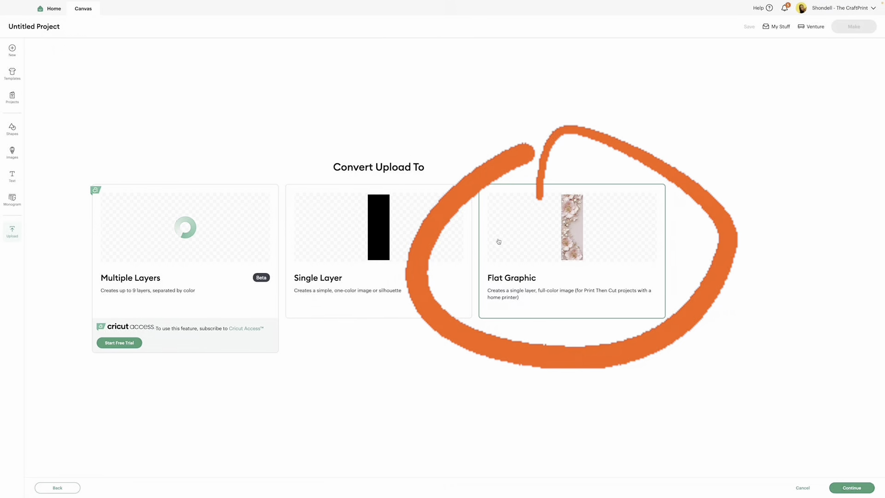
{"action": "left_click", "coordinate": [846, 489]}
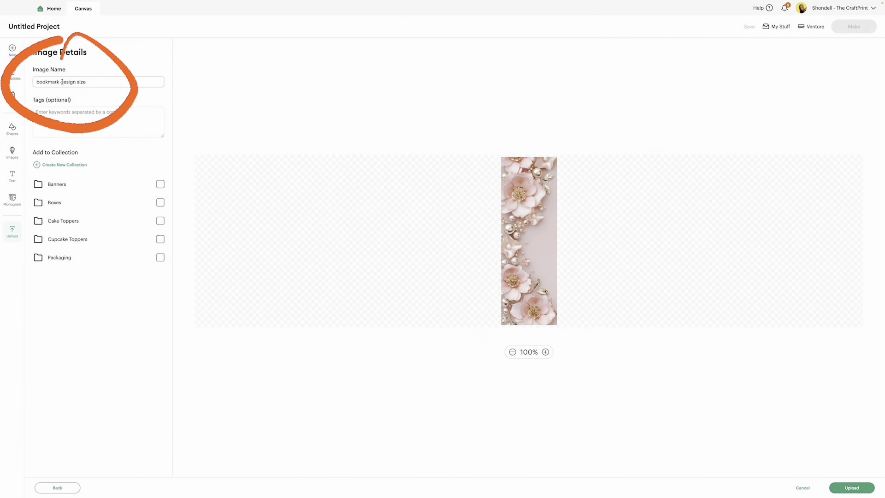
Step: Name the image "pink floral bookmark" in its image details
{"action": "left_click", "coordinate": [93, 83]}
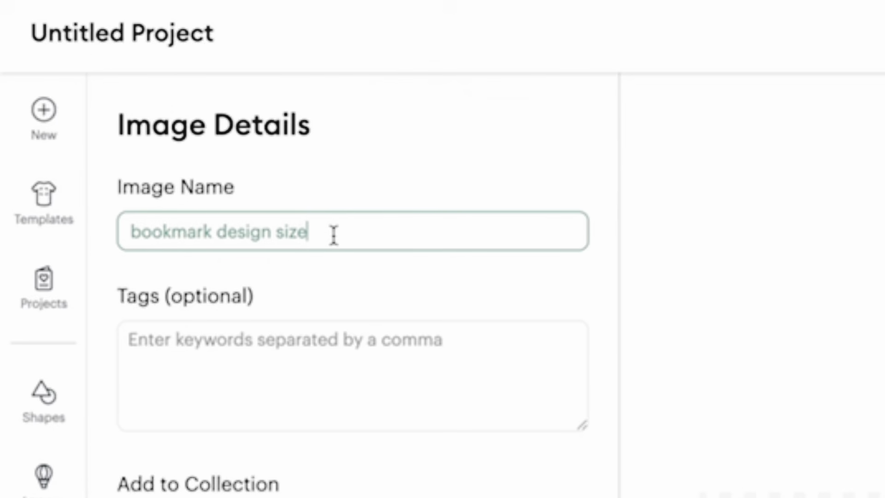
{"action": "type", "text": "pi"}
{"action": "key", "text": "ctrl+a"}
{"action": "key", "text": "BackSpace"}
{"action": "type", "text": "pi"}
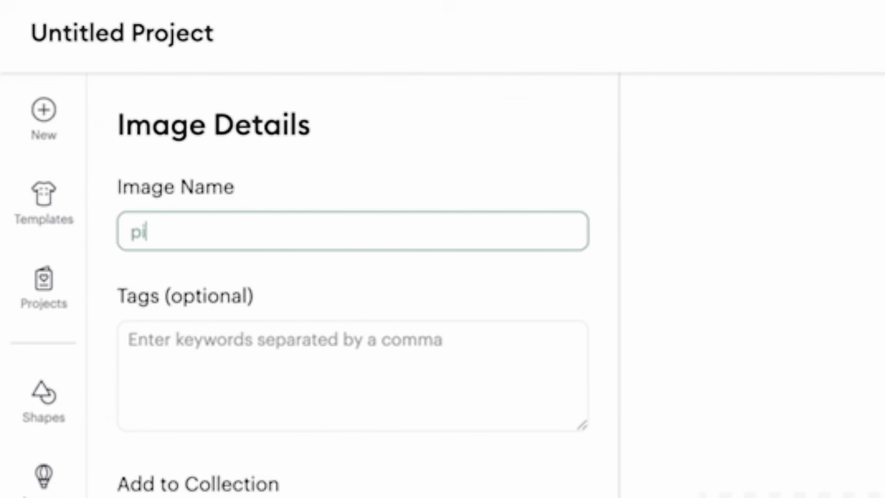
{"action": "type", "text": "nk flor"}
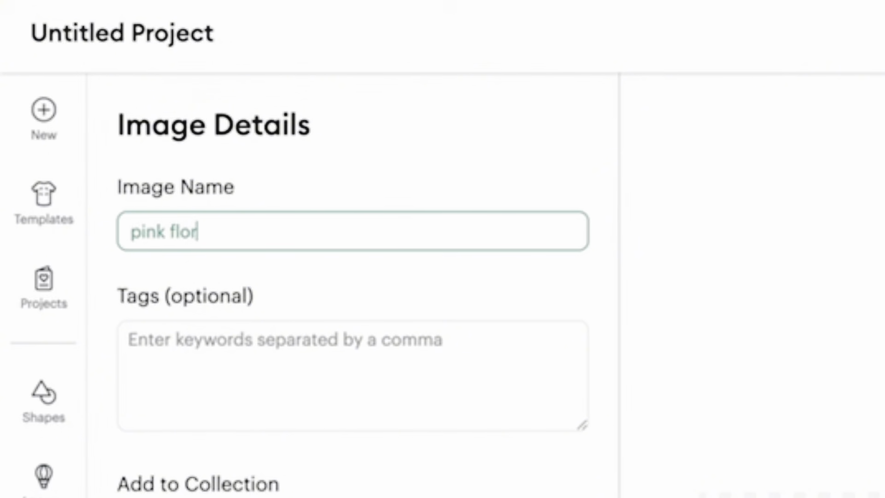
{"action": "type", "text": "al bookmark"}
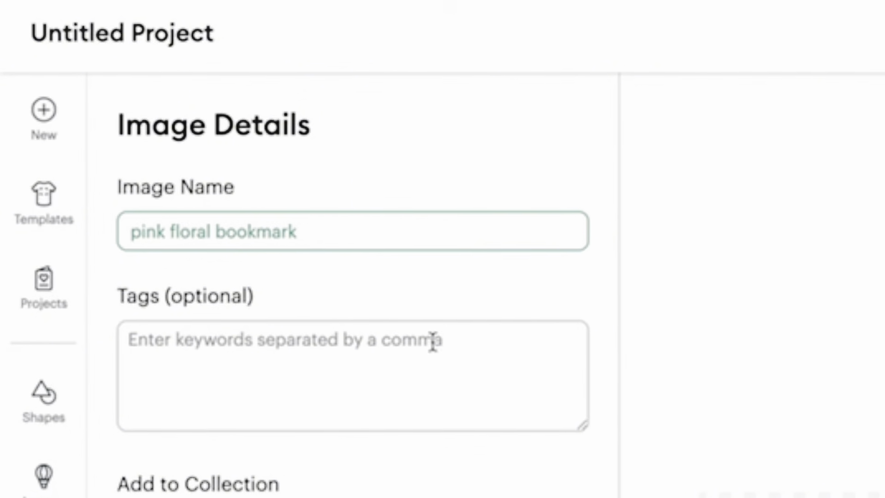
{"action": "left_click", "coordinate": [246, 349]}
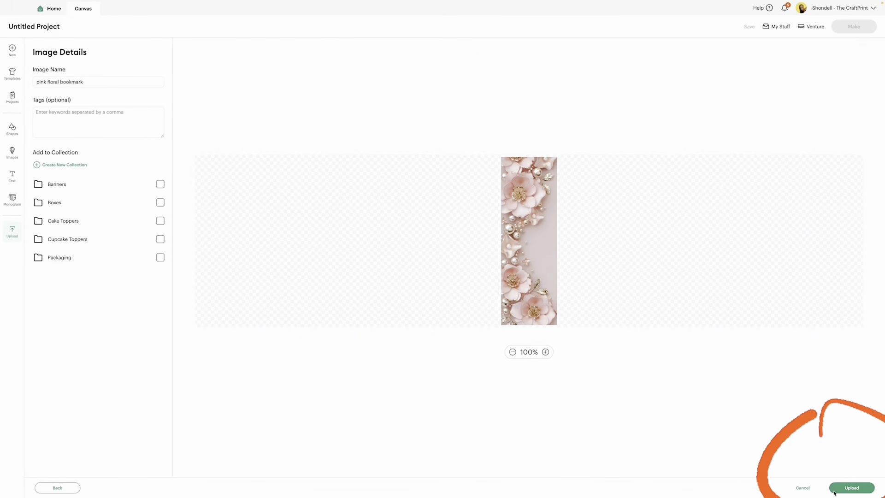
Step: Upload the bookmark image to the canvas and move it right to about X 8.07 in
{"action": "left_click", "coordinate": [849, 491]}
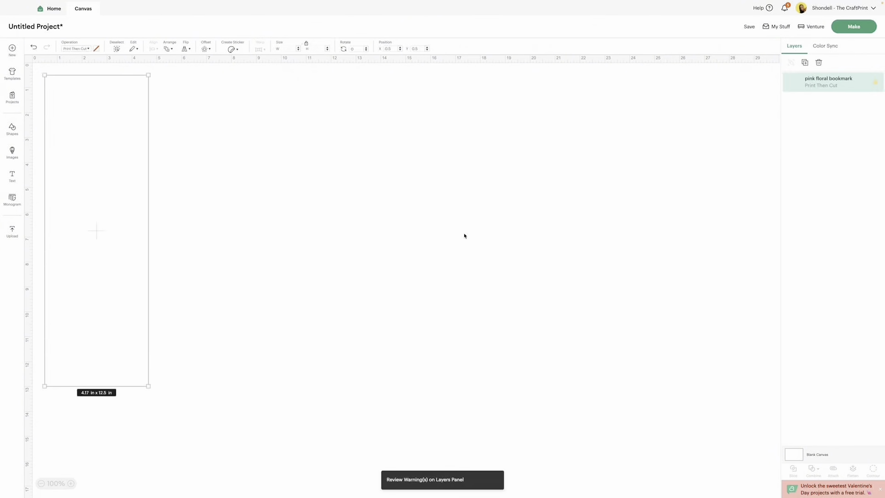
{"action": "left_click_drag", "start_coordinate": [117, 185], "coordinate": [303, 189]}
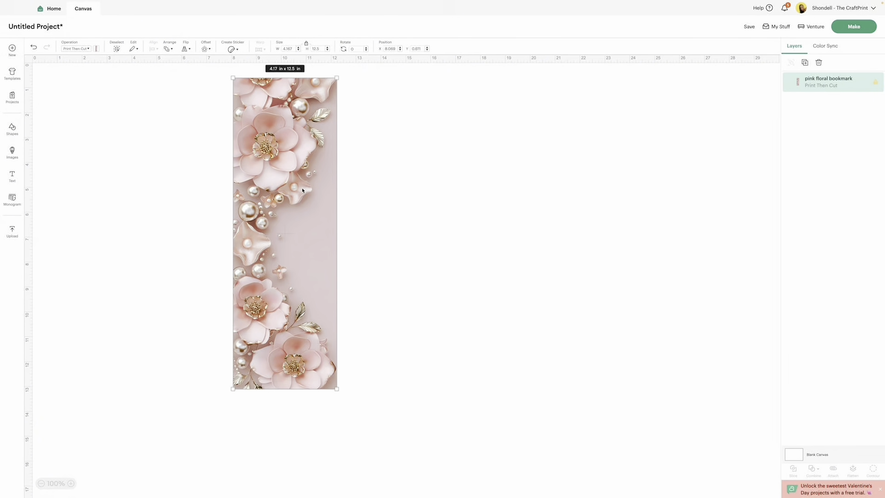
{"action": "scroll", "coordinate": [304, 139], "scroll_direction": "down", "scroll_amount": 2}
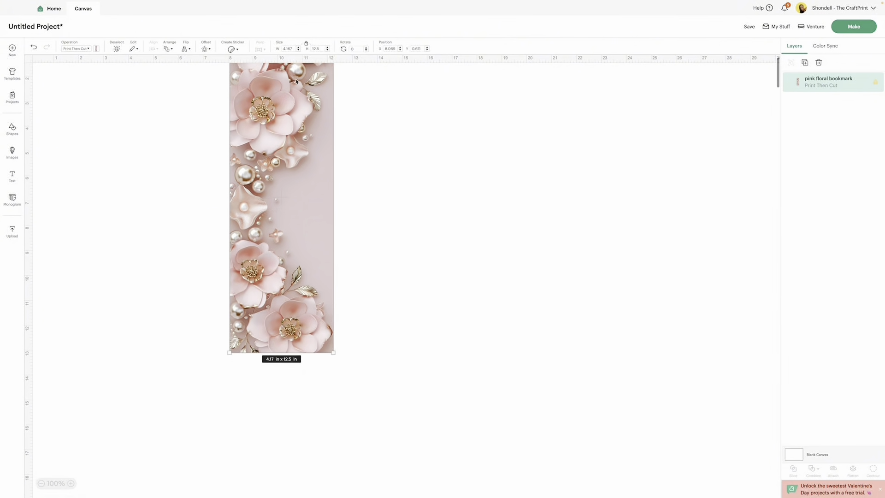
{"action": "scroll", "coordinate": [310, 73], "scroll_direction": "up", "scroll_amount": 2}
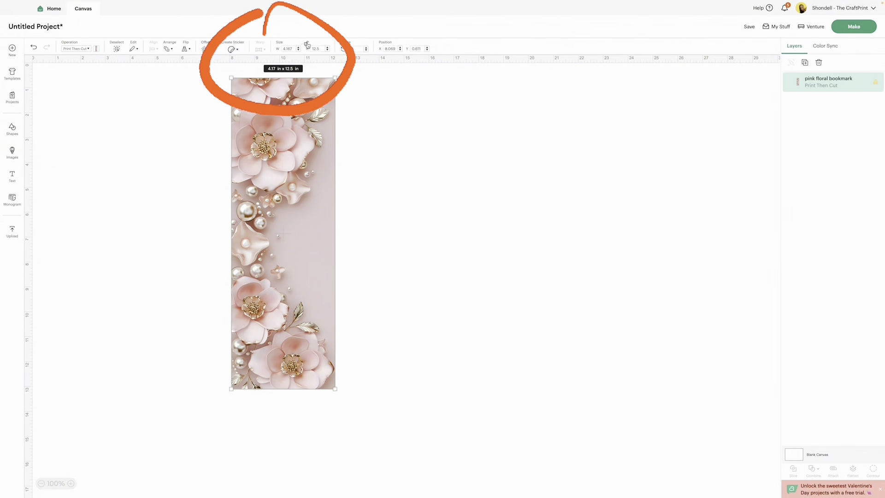
Step: Resize the pink floral bookmark to 2 in wide by 6 in high and shift it to the right on the canvas
{"action": "left_click", "coordinate": [288, 48]}
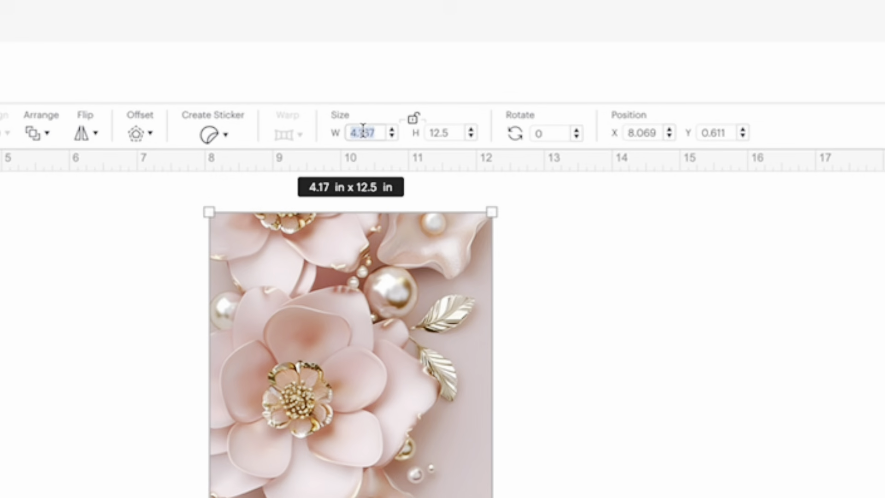
{"action": "type", "text": "2"}
{"action": "key", "text": "Return"}
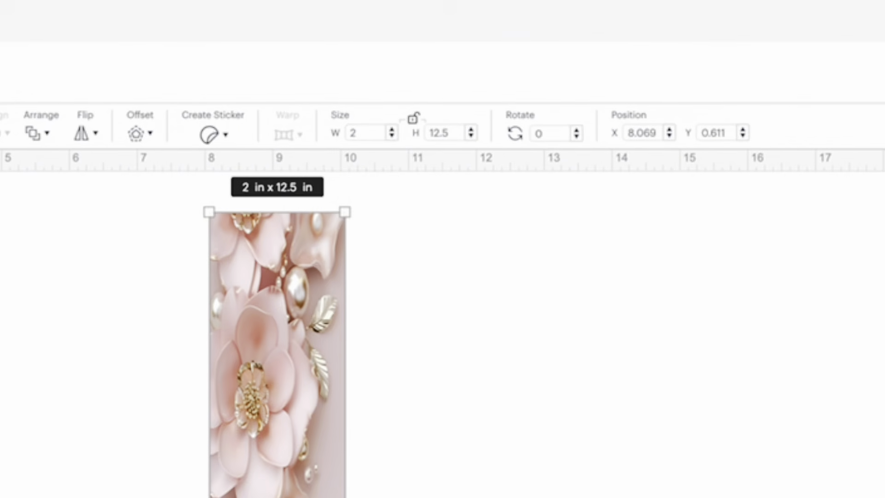
{"action": "left_click", "coordinate": [443, 135]}
{"action": "type", "text": "6"}
{"action": "key", "text": "Return"}
{"action": "left_click", "coordinate": [553, 243]}
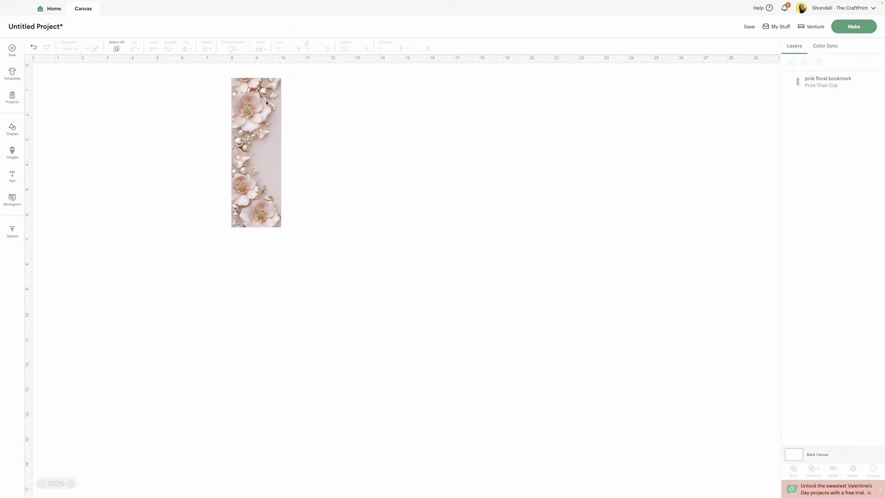
{"action": "left_click_drag", "start_coordinate": [336, 233], "coordinate": [343, 234]}
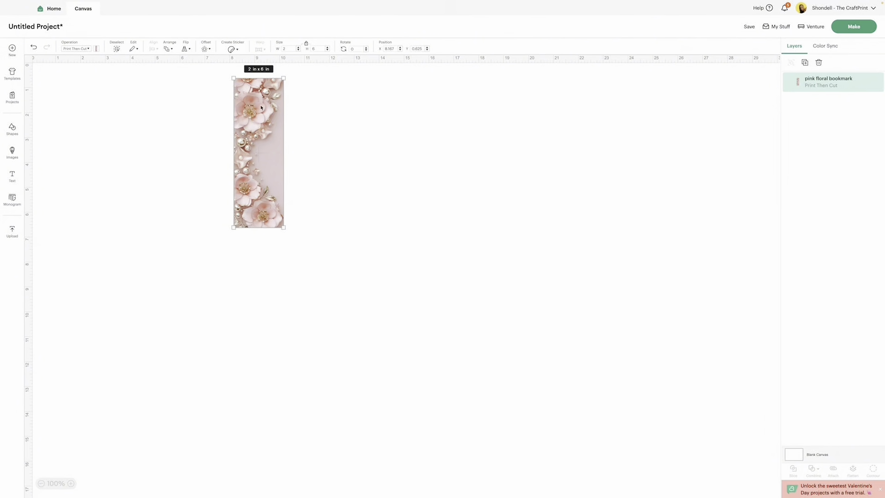
{"action": "left_click_drag", "start_coordinate": [261, 107], "coordinate": [298, 109]}
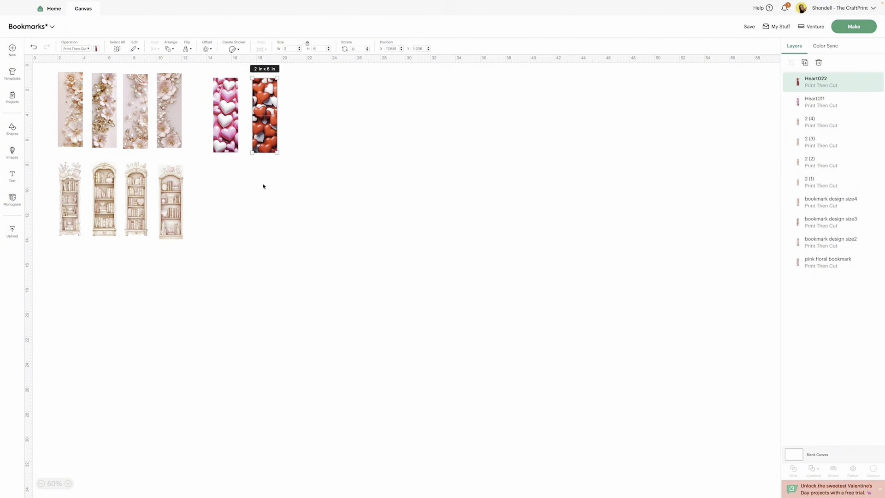
Step: Move the red heart bookmark away from the other designs to about X 19.46 in, Y 6.74 in
{"action": "scroll", "coordinate": [285, 106], "scroll_direction": "right", "scroll_amount": 1}
{"action": "scroll", "coordinate": [285, 108], "scroll_direction": "left", "scroll_amount": 1}
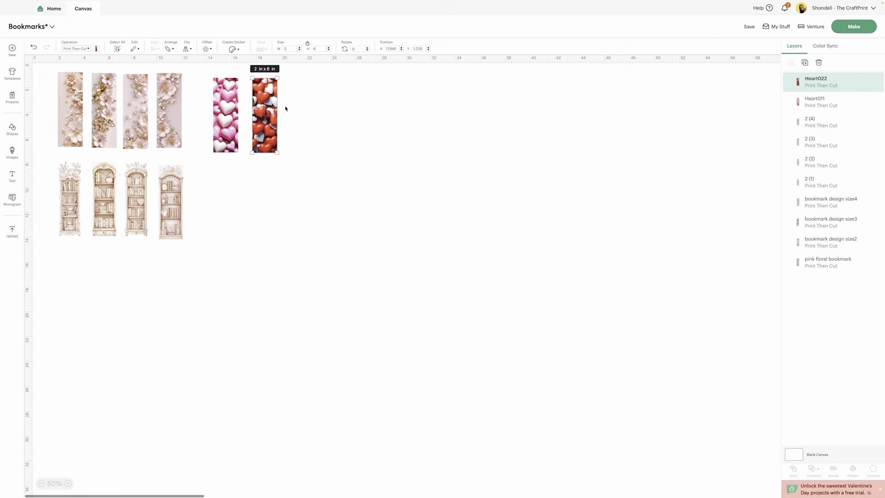
{"action": "left_click", "coordinate": [137, 199]}
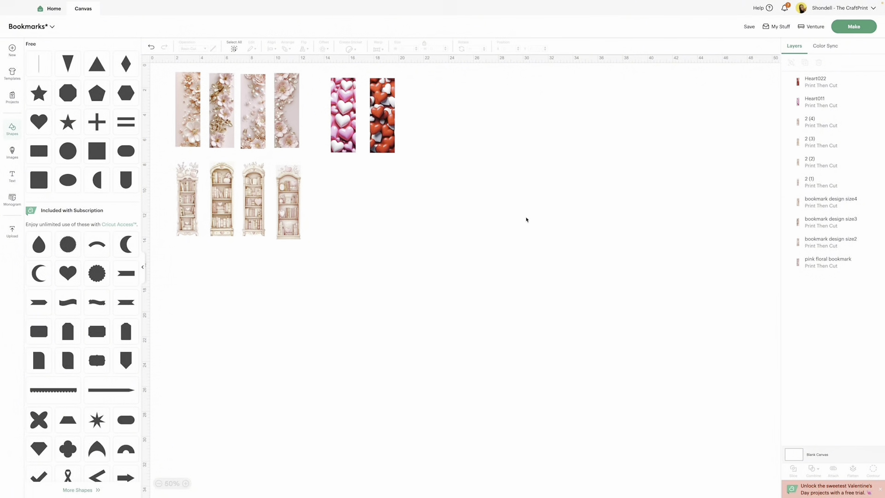
{"action": "left_click", "coordinate": [387, 114]}
{"action": "scroll", "coordinate": [386, 114], "scroll_direction": "right", "scroll_amount": 1}
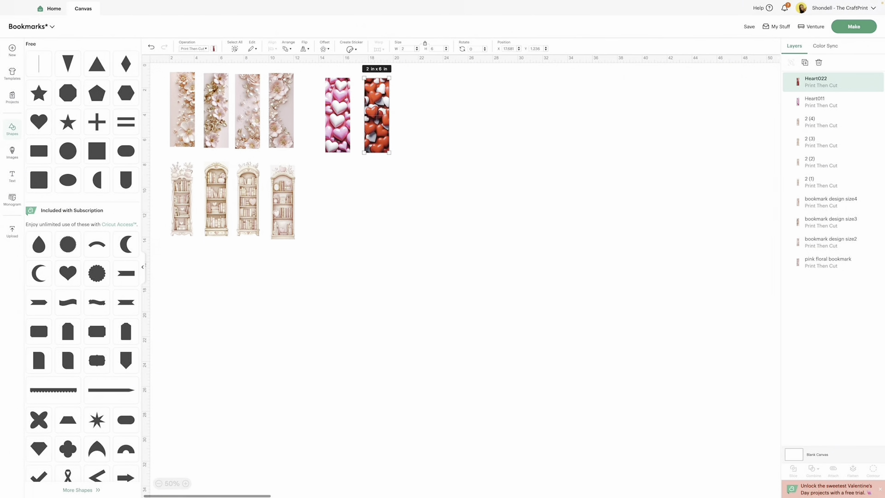
{"action": "left_click", "coordinate": [377, 107]}
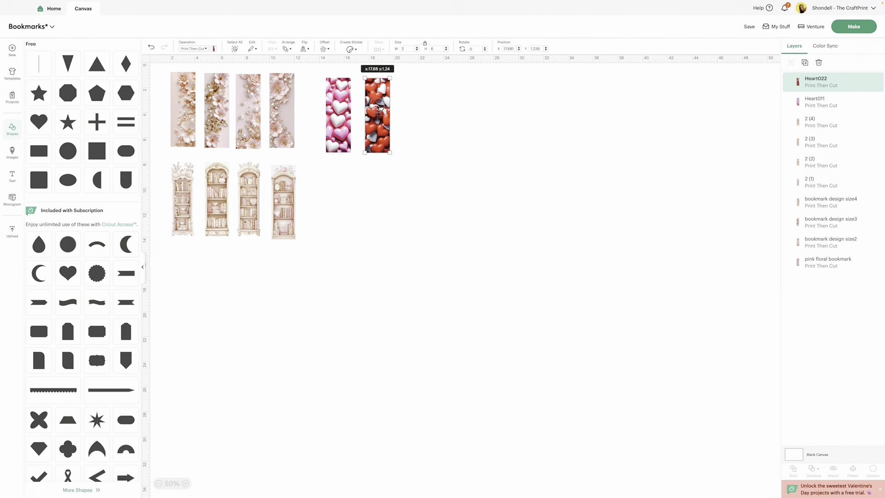
{"action": "left_click_drag", "start_coordinate": [377, 107], "coordinate": [399, 173]}
Step: Create a 0.153 in offset with square corners around the red heart bookmark
{"action": "scroll", "coordinate": [399, 175], "scroll_direction": "down", "scroll_amount": 1}
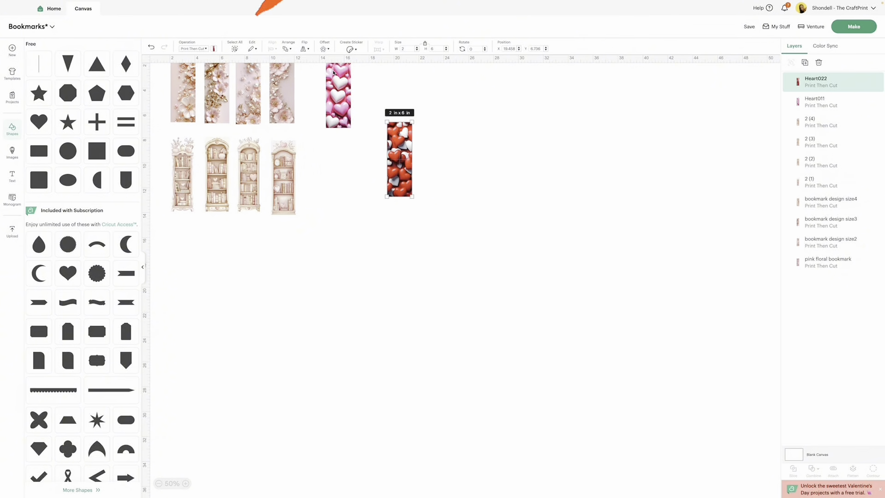
{"action": "scroll", "coordinate": [399, 176], "scroll_direction": "left", "scroll_amount": 1}
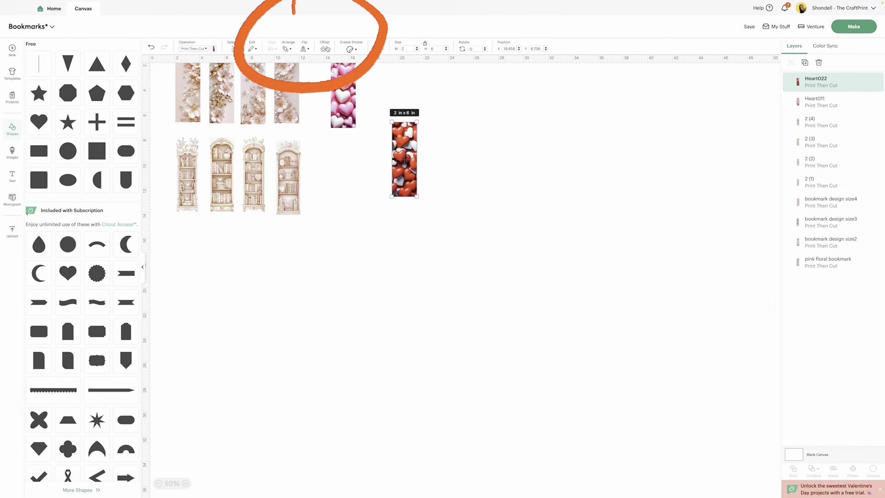
{"action": "left_click", "coordinate": [325, 49]}
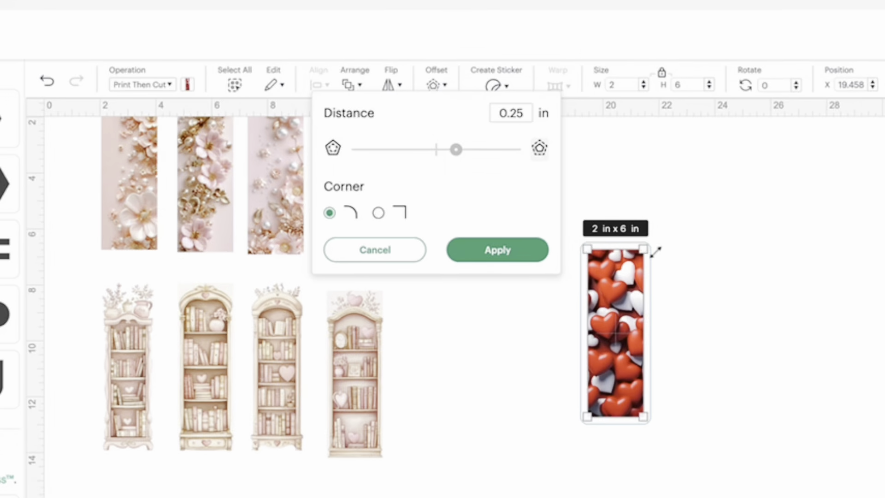
{"action": "left_click", "coordinate": [378, 213]}
{"action": "left_click_drag", "start_coordinate": [455, 150], "coordinate": [449, 156]}
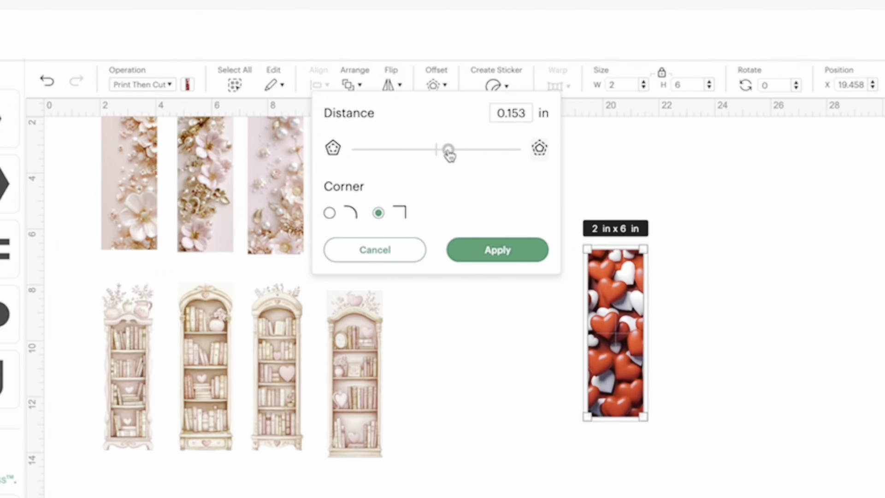
{"action": "left_click", "coordinate": [479, 252]}
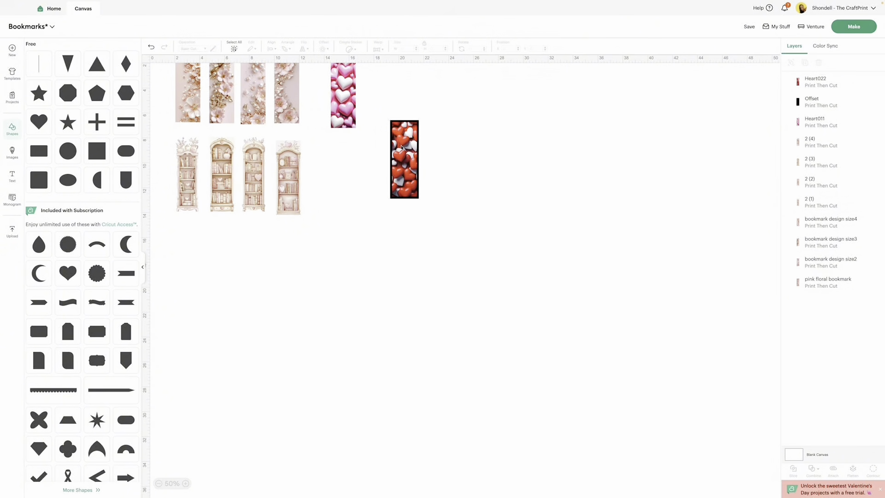
Step: Move the red heart bookmark off its black offset, and change the offset to a yellow Basic Cut layer
{"action": "left_click_drag", "start_coordinate": [402, 147], "coordinate": [349, 134]}
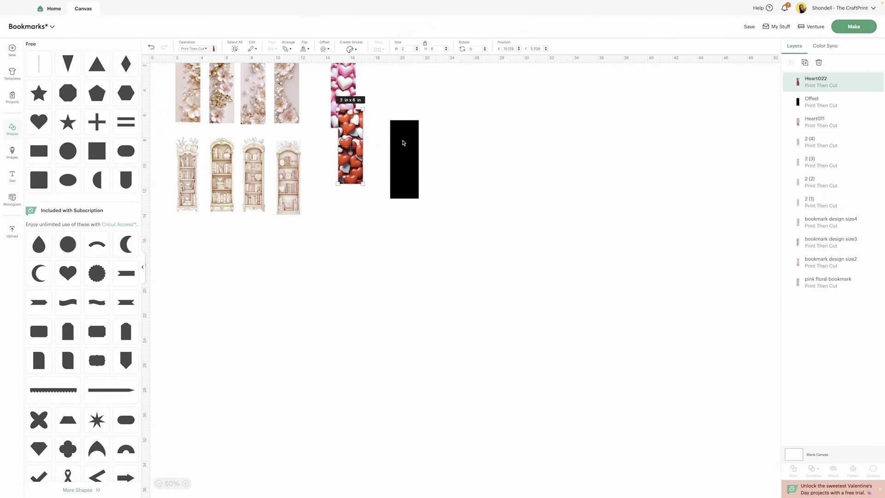
{"action": "left_click", "coordinate": [403, 143]}
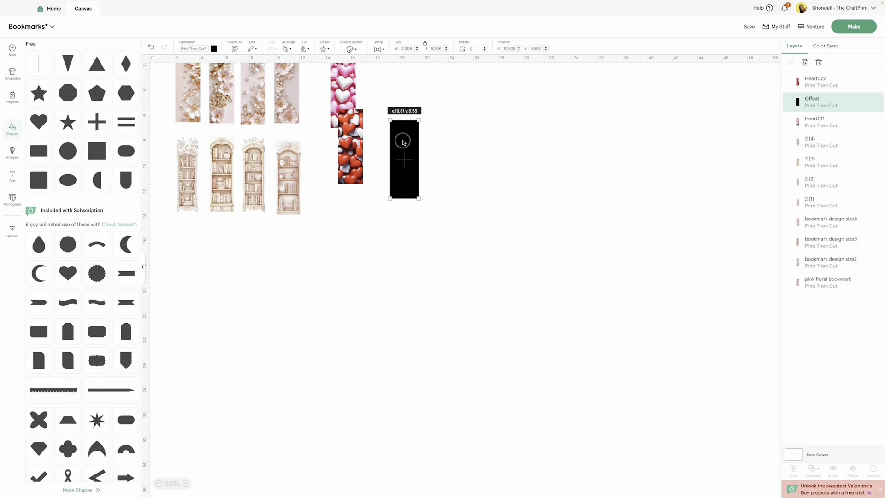
{"action": "left_click", "coordinate": [200, 49]}
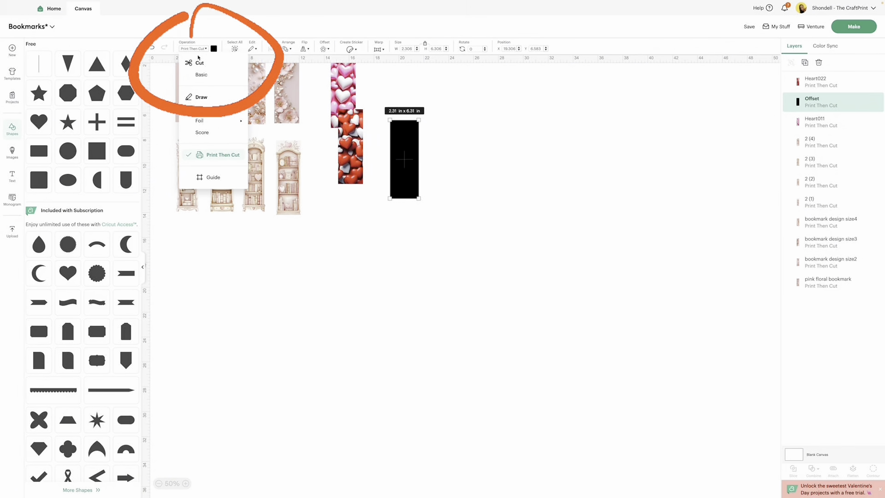
{"action": "left_click", "coordinate": [195, 73]}
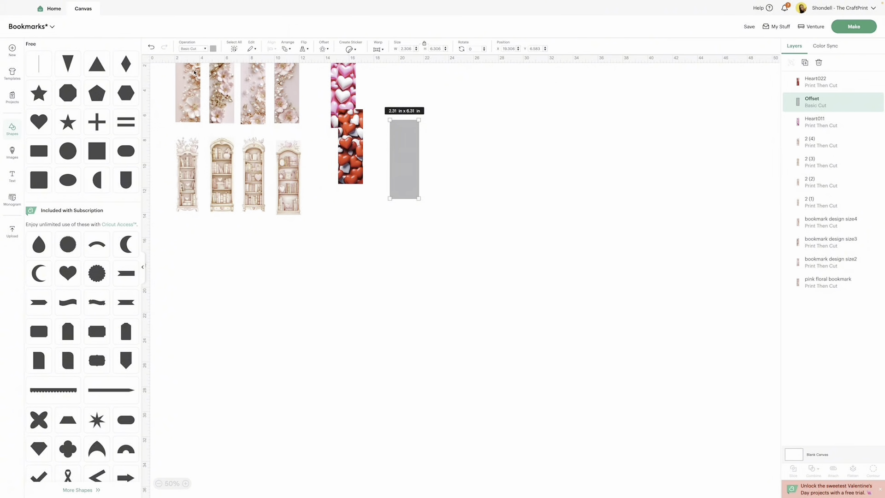
{"action": "left_click_drag", "start_coordinate": [399, 142], "coordinate": [398, 142]}
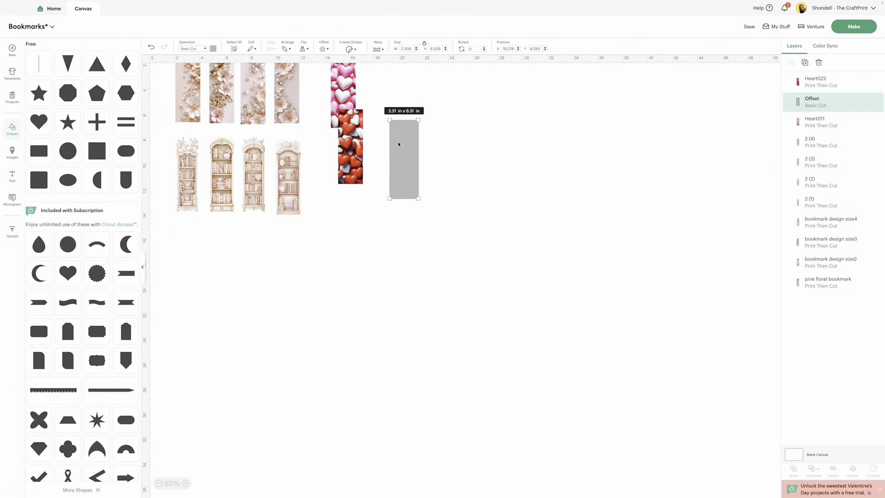
{"action": "left_click", "coordinate": [213, 49]}
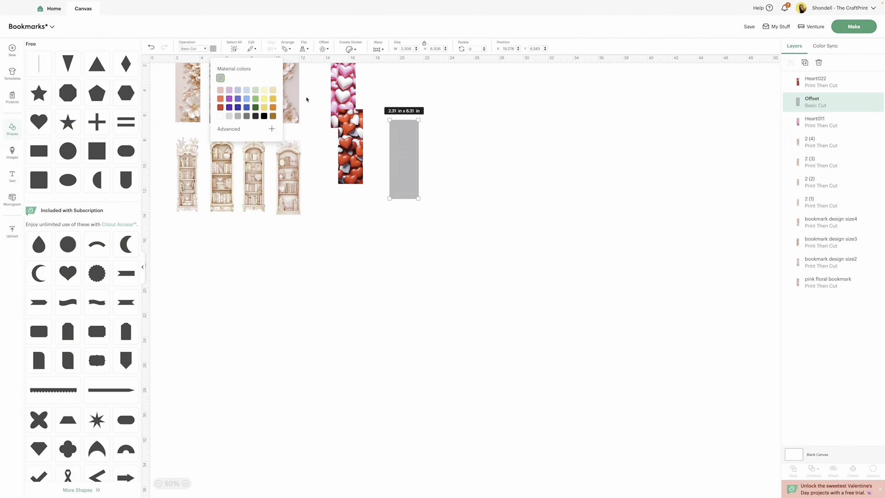
{"action": "left_click", "coordinate": [264, 107]}
{"action": "left_click", "coordinate": [469, 141]}
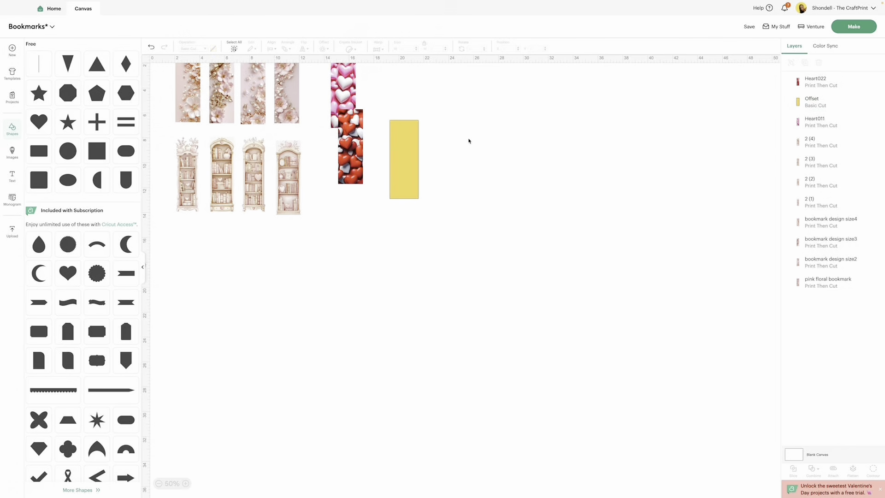
Step: Move the red and pink heart bookmarks to about X 27.2 in and 24.7 in, and place the yellow offset just right of the bookcase designs
{"action": "left_click_drag", "start_coordinate": [350, 138], "coordinate": [500, 137]}
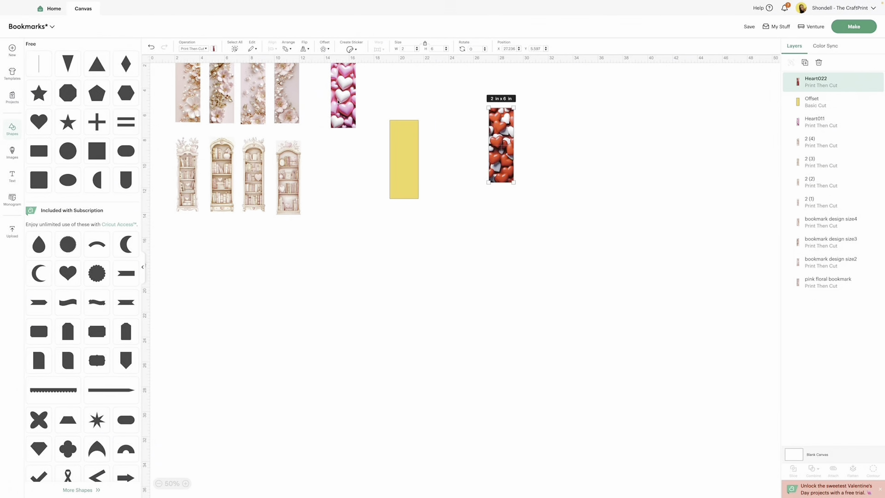
{"action": "left_click_drag", "start_coordinate": [338, 103], "coordinate": [466, 129]}
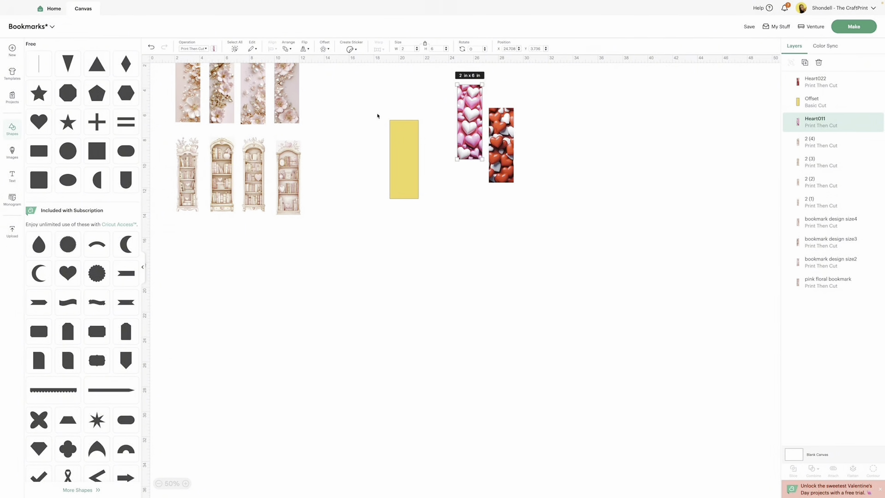
{"action": "left_click_drag", "start_coordinate": [406, 134], "coordinate": [343, 125]}
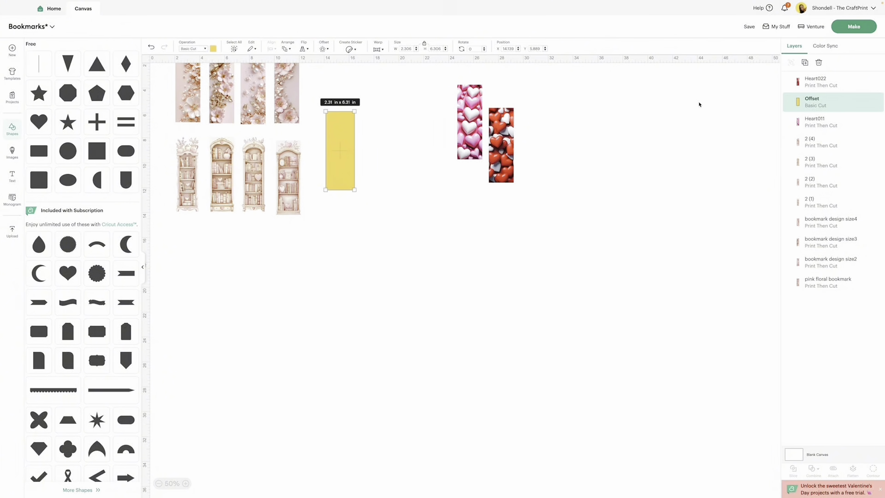
Step: Duplicate the yellow offset eight times and move most of the copies over and below the floral and bookcase bookmarks
{"action": "left_click", "coordinate": [804, 62]}
{"action": "left_click", "coordinate": [804, 63]}
{"action": "left_click", "coordinate": [804, 62]}
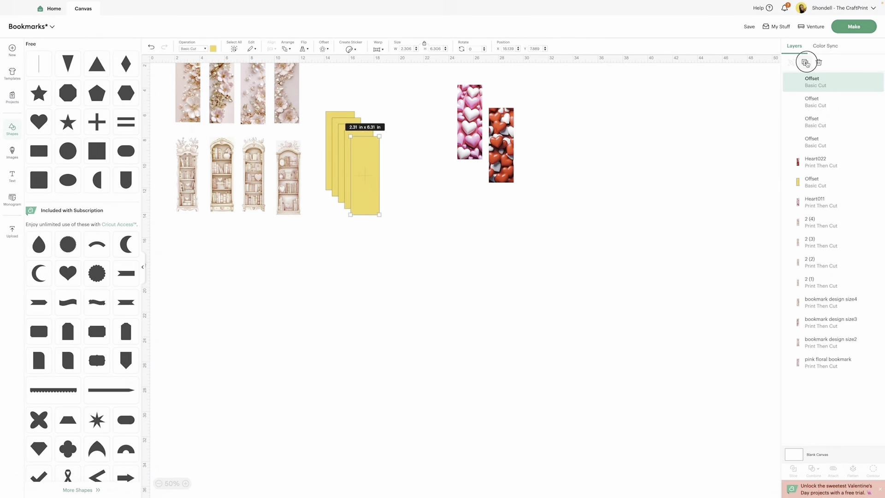
{"action": "left_click", "coordinate": [804, 62]}
{"action": "left_click", "coordinate": [804, 63]}
{"action": "left_click", "coordinate": [805, 62]}
{"action": "left_click", "coordinate": [804, 62]}
{"action": "left_click_drag", "start_coordinate": [395, 191], "coordinate": [230, 108]}
{"action": "left_click_drag", "start_coordinate": [327, 133], "coordinate": [243, 125]}
{"action": "left_click_drag", "start_coordinate": [361, 170], "coordinate": [275, 115]}
{"action": "left_click_drag", "start_coordinate": [362, 155], "coordinate": [245, 227]}
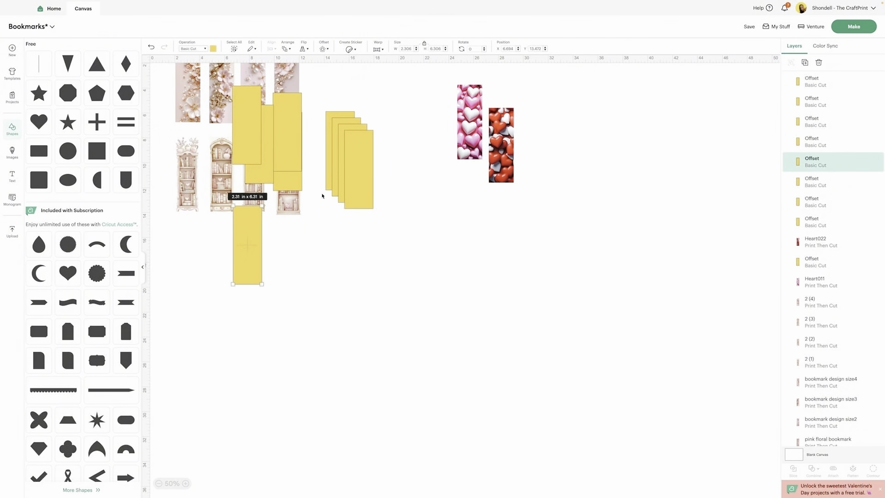
{"action": "left_click_drag", "start_coordinate": [342, 177], "coordinate": [240, 274]}
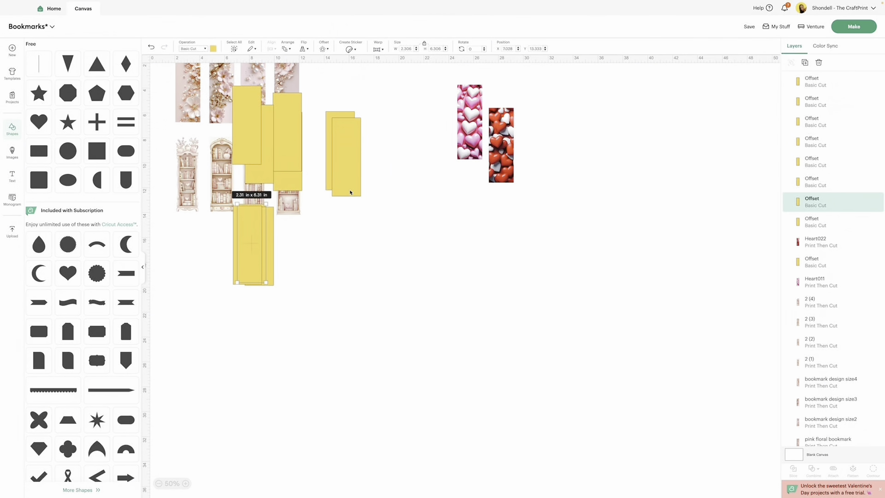
{"action": "left_click_drag", "start_coordinate": [351, 193], "coordinate": [266, 281]}
Step: Place one yellow offset left of the pink heart bookmark and a duplicate right of the red heart bookmark
{"action": "scroll", "coordinate": [333, 184], "scroll_direction": "down", "scroll_amount": 1}
{"action": "left_click_drag", "start_coordinate": [334, 166], "coordinate": [528, 146]}
{"action": "left_click", "coordinate": [804, 62]}
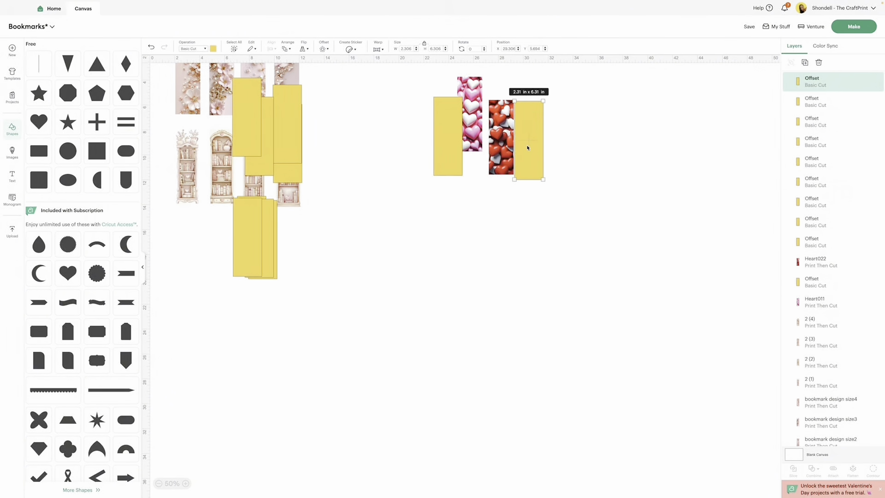
Step: Recolor the offset beside the red heart bookmark orange-red and the one beside the pink heart bookmark light pink
{"action": "left_click", "coordinate": [213, 49]}
{"action": "left_click", "coordinate": [220, 98]}
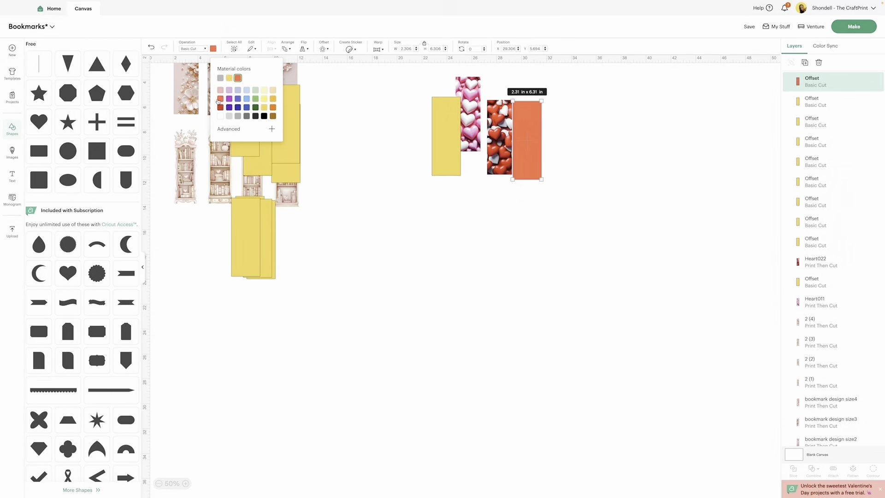
{"action": "left_click", "coordinate": [455, 125]}
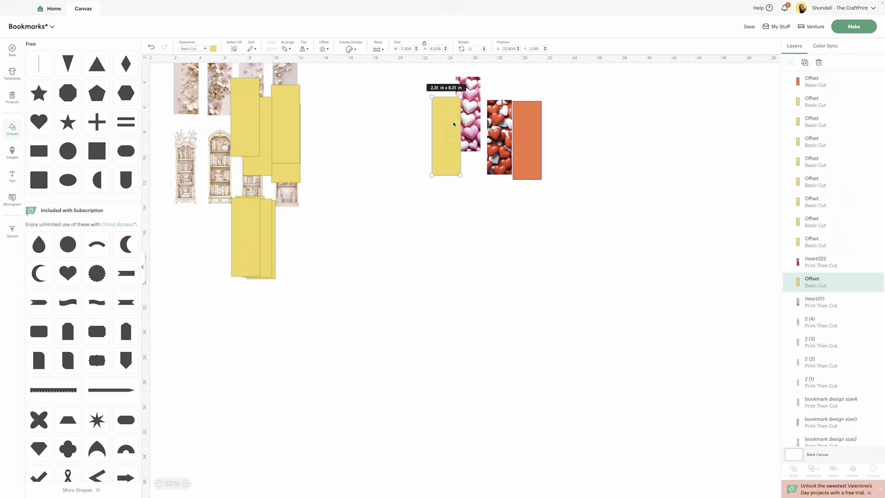
{"action": "left_click", "coordinate": [212, 49]}
{"action": "left_click", "coordinate": [220, 90]}
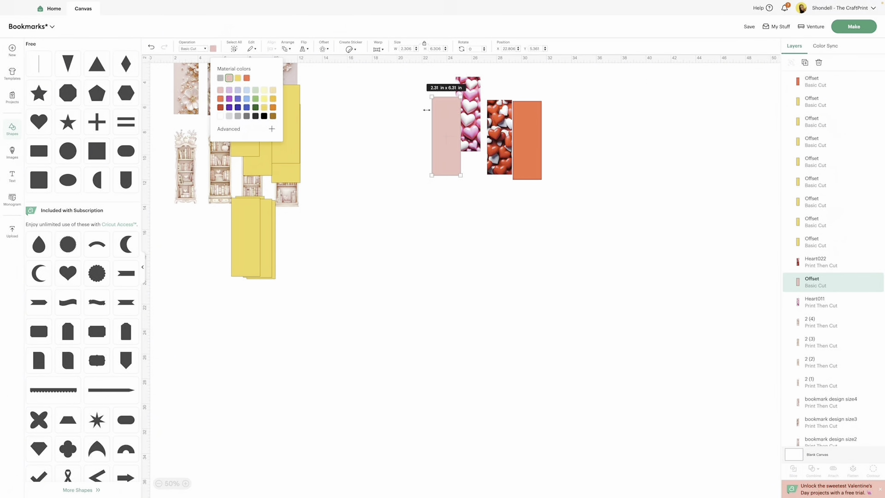
{"action": "left_click", "coordinate": [380, 112]}
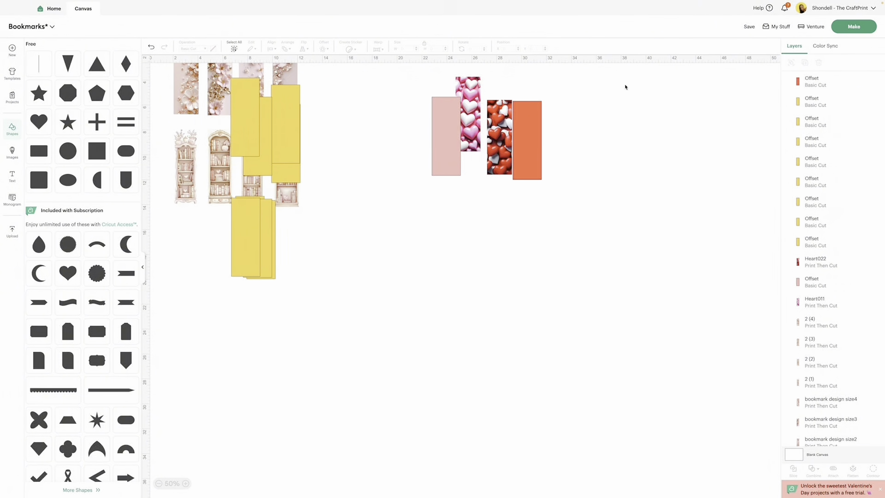
Step: Save the Bookmarks project under its existing name
{"action": "left_click", "coordinate": [749, 29]}
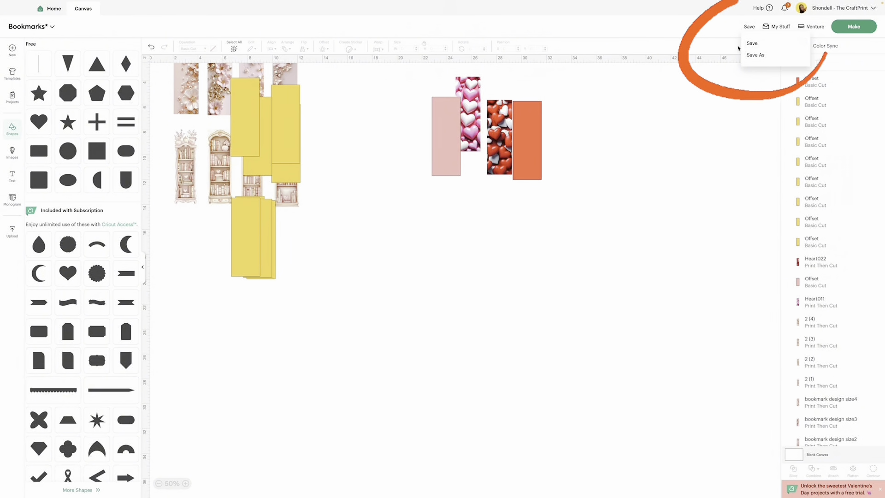
{"action": "left_click", "coordinate": [752, 44]}
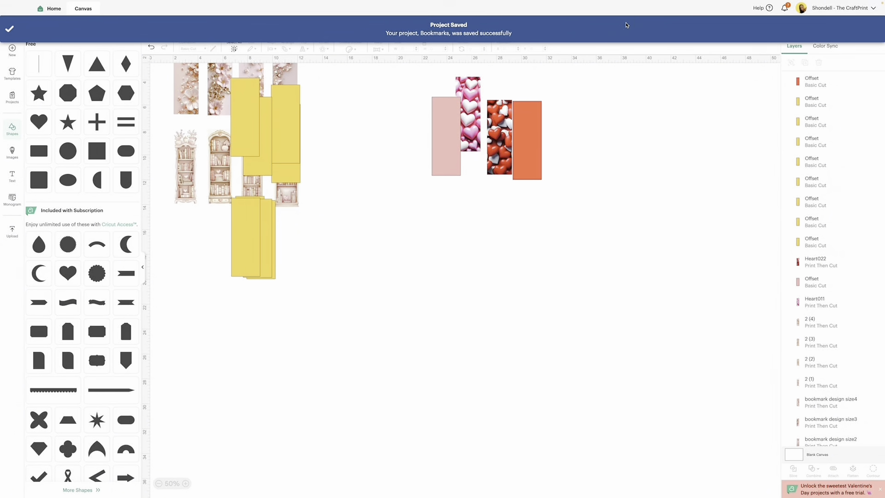
Step: Move both heart bookmarks closer to the other designs, with the light pink and orange-red offsets overlapping their matching bookmarks
{"action": "scroll", "coordinate": [544, 89], "scroll_direction": "up", "scroll_amount": 1}
{"action": "left_click_drag", "start_coordinate": [466, 104], "coordinate": [366, 104]}
{"action": "left_click_drag", "start_coordinate": [443, 130], "coordinate": [375, 118]}
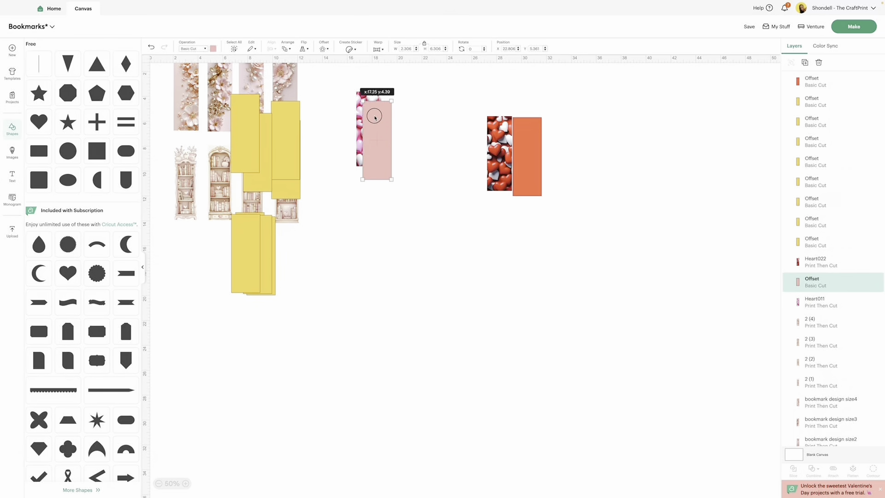
{"action": "left_click_drag", "start_coordinate": [488, 127], "coordinate": [404, 105]}
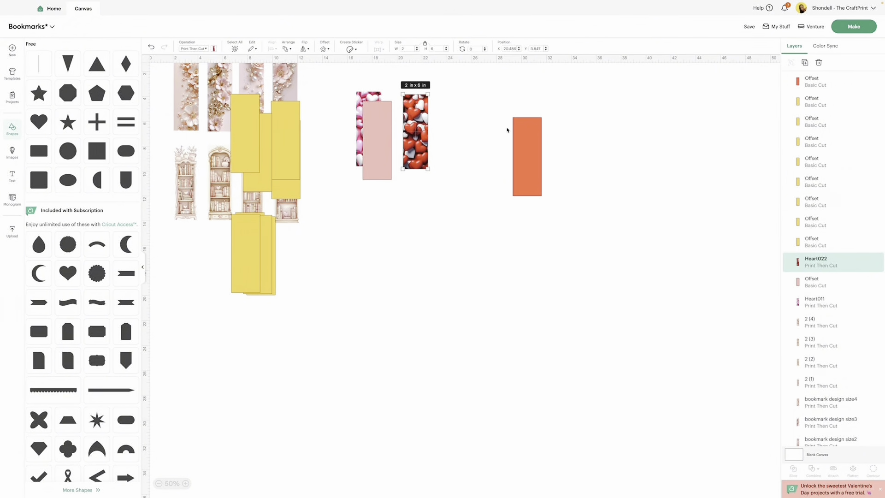
{"action": "left_click_drag", "start_coordinate": [518, 131], "coordinate": [418, 125]}
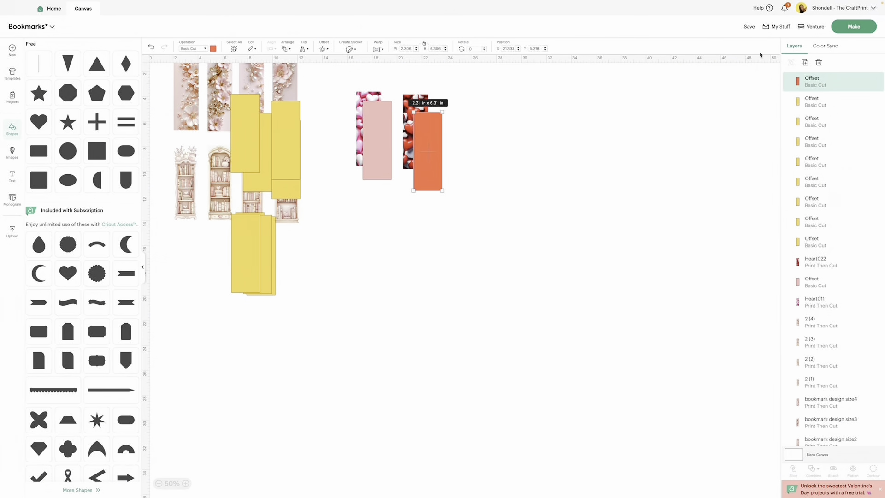
Step: Set the project machine to Cricut Maker 3 and apply 3 project copies in the mat preparation view
{"action": "left_click", "coordinate": [812, 27]}
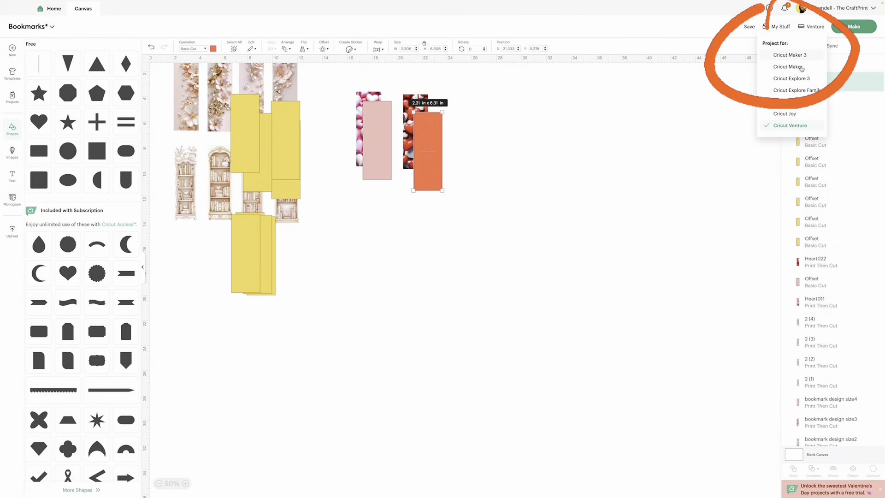
{"action": "left_click", "coordinate": [789, 57]}
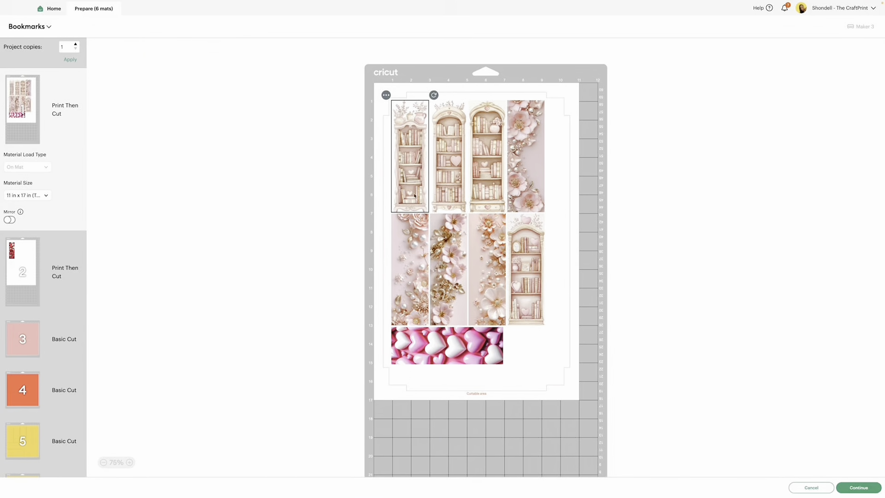
{"action": "left_click", "coordinate": [76, 44]}
{"action": "left_click", "coordinate": [70, 60]}
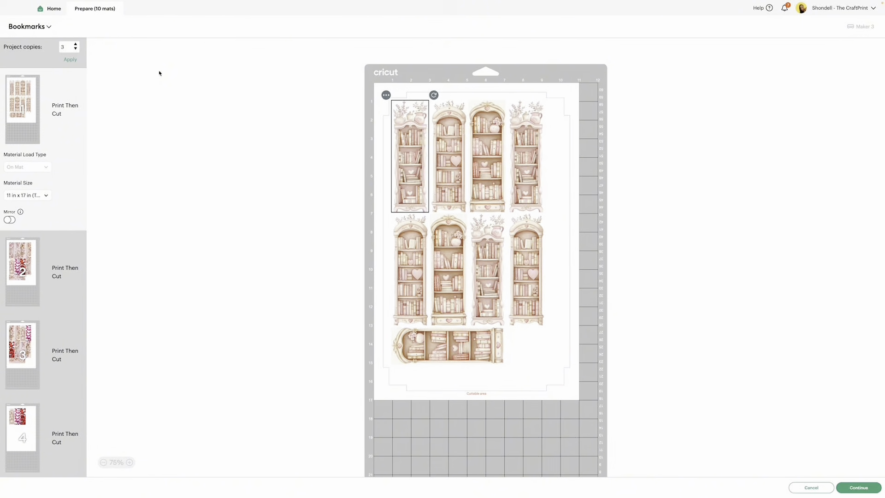
Step: Set the Print Then Cut material size to 8.5 in x 11 in (Letter)
{"action": "scroll", "coordinate": [28, 105], "scroll_direction": "down", "scroll_amount": 6}
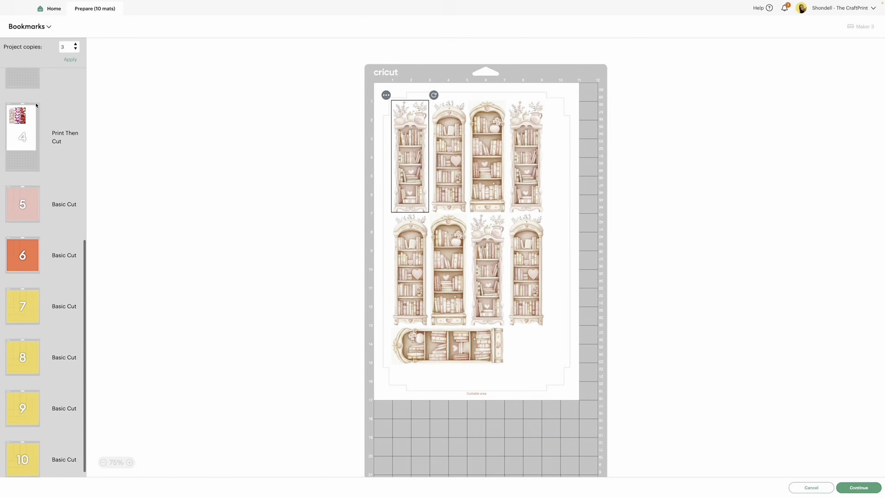
{"action": "scroll", "coordinate": [36, 105], "scroll_direction": "up", "scroll_amount": 6}
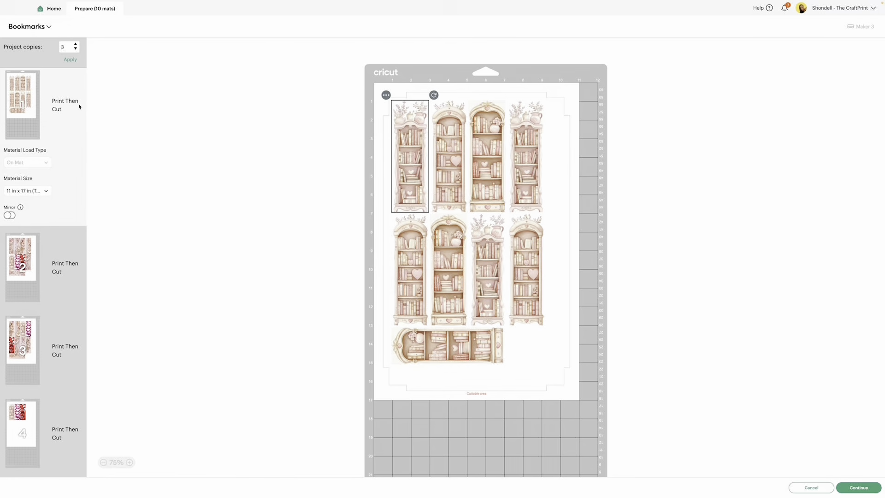
{"action": "left_click", "coordinate": [49, 190]}
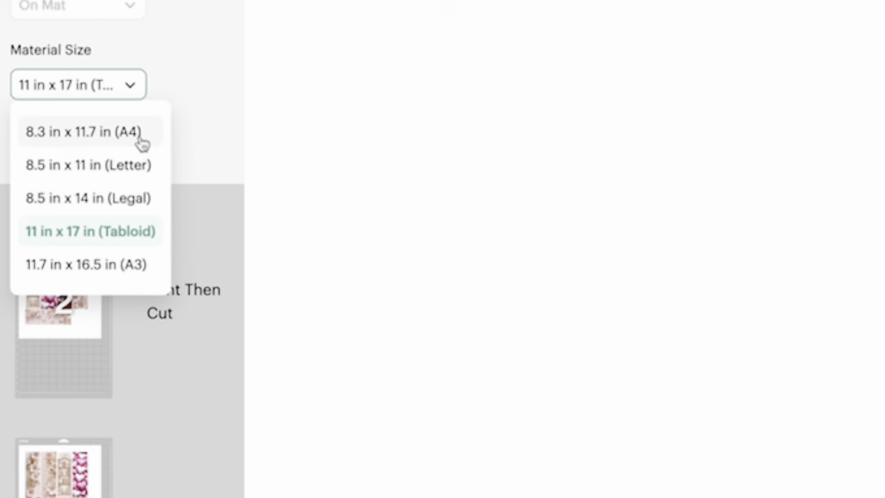
{"action": "left_click", "coordinate": [50, 171]}
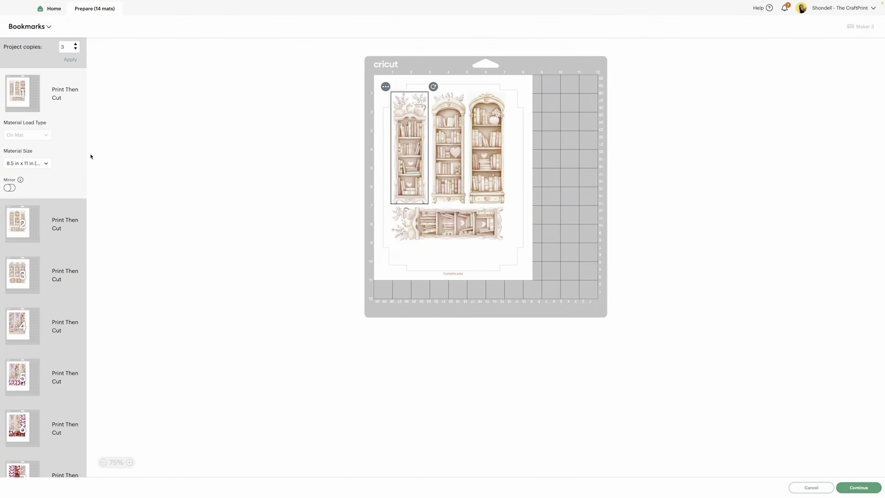
Step: Review the layouts of the last Print Then Cut mat and the pink and orange Basic Cut mats, and return to the first mat
{"action": "scroll", "coordinate": [65, 255], "scroll_direction": "down", "scroll_amount": 5}
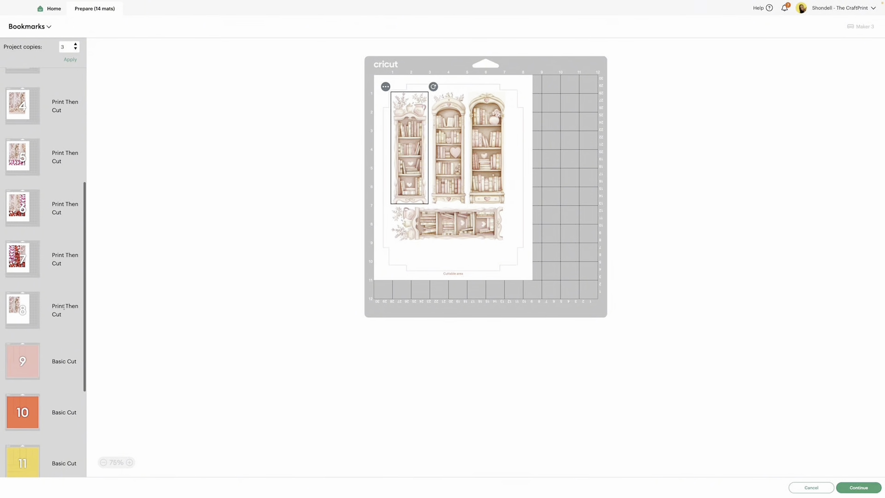
{"action": "left_click", "coordinate": [16, 304]}
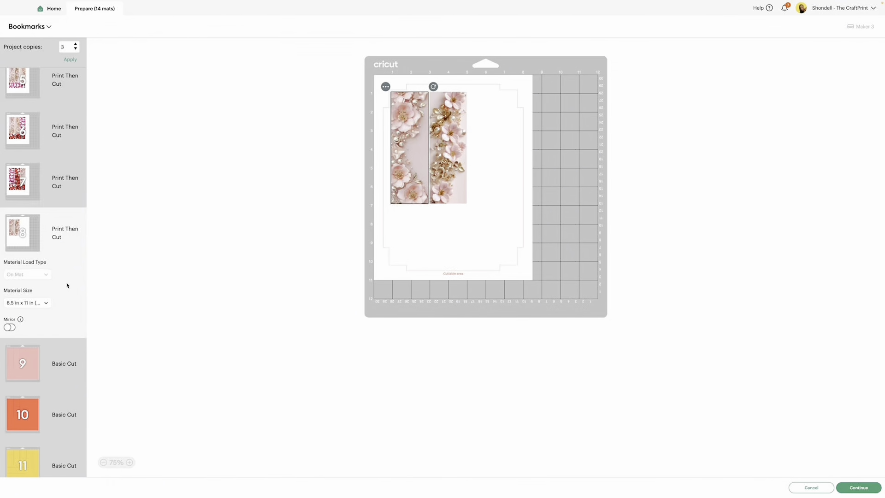
{"action": "scroll", "coordinate": [55, 276], "scroll_direction": "down", "scroll_amount": 3}
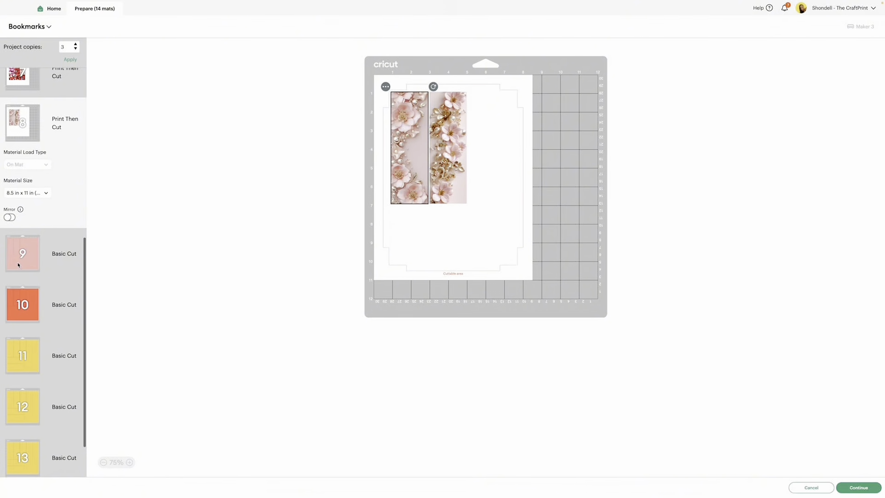
{"action": "left_click", "coordinate": [21, 257]}
{"action": "scroll", "coordinate": [18, 263], "scroll_direction": "down", "scroll_amount": 2}
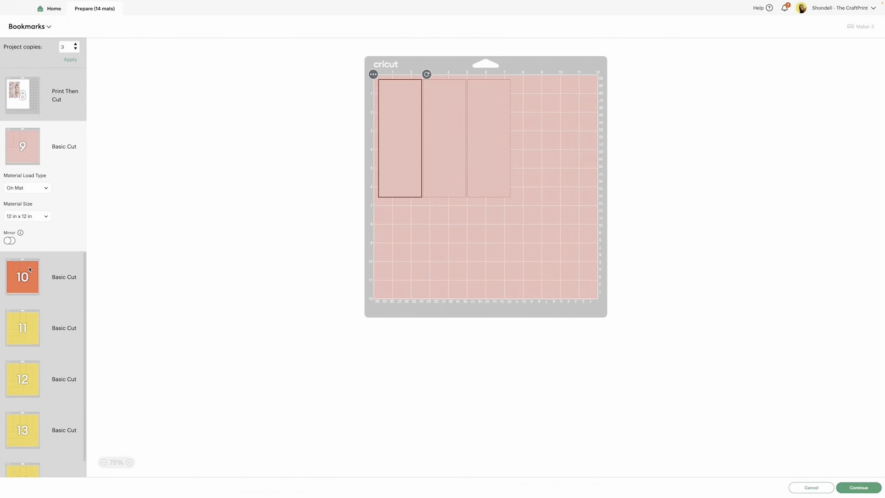
{"action": "left_click", "coordinate": [31, 268]}
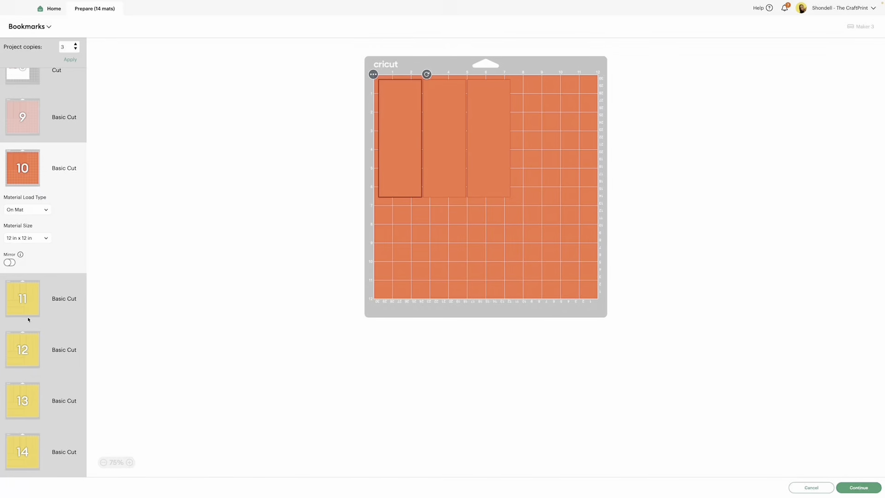
{"action": "scroll", "coordinate": [27, 223], "scroll_direction": "up", "scroll_amount": 10}
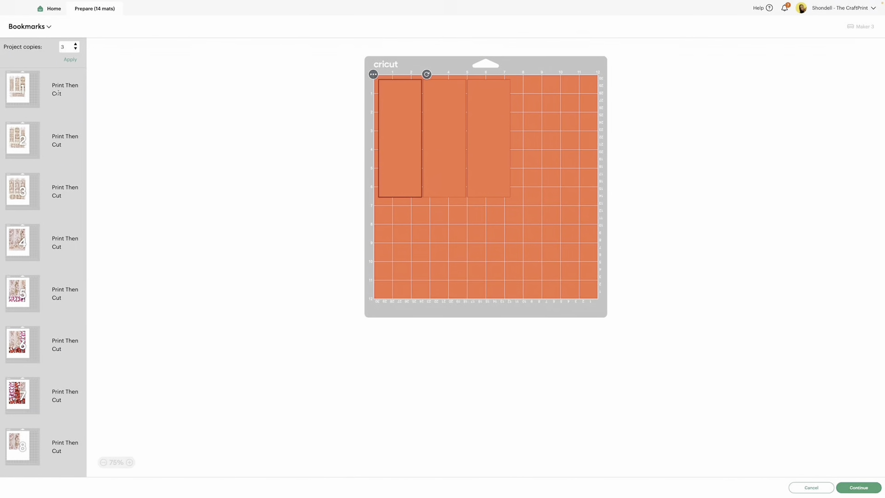
{"action": "left_click", "coordinate": [56, 92]}
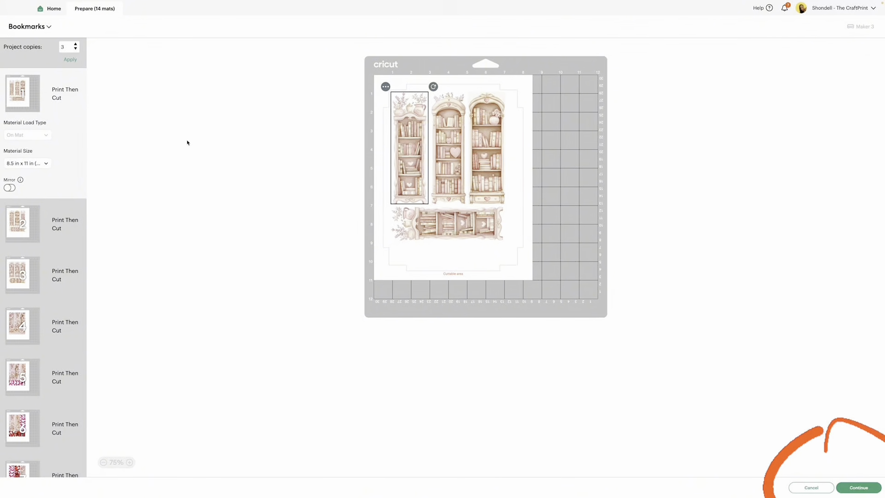
Step: Continue to the Make stage and send the first mat to the EPSON ET-16600 Series printer with Use System Dialog enabled
{"action": "left_click", "coordinate": [858, 487]}
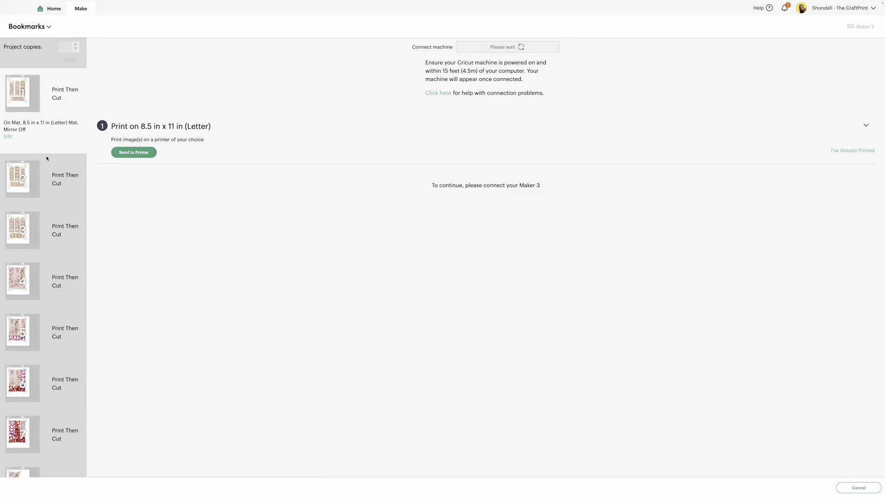
{"action": "mouse_move", "coordinate": [37, 101]}
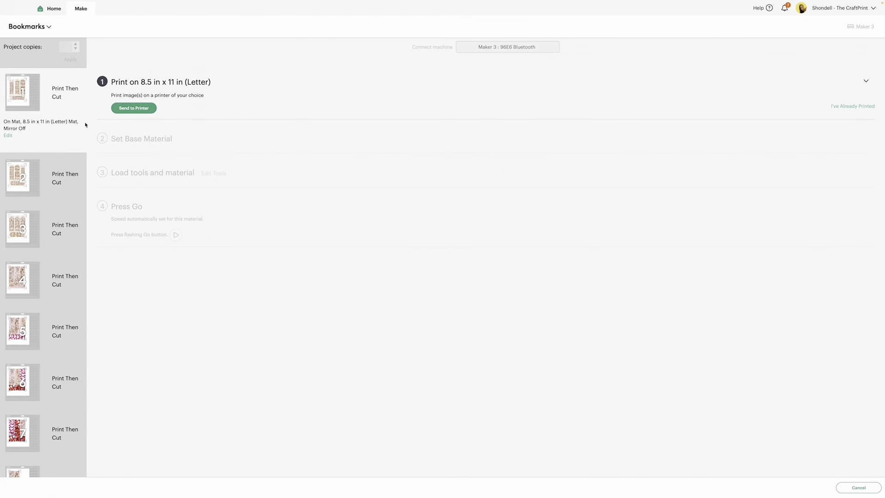
{"action": "left_click", "coordinate": [131, 109]}
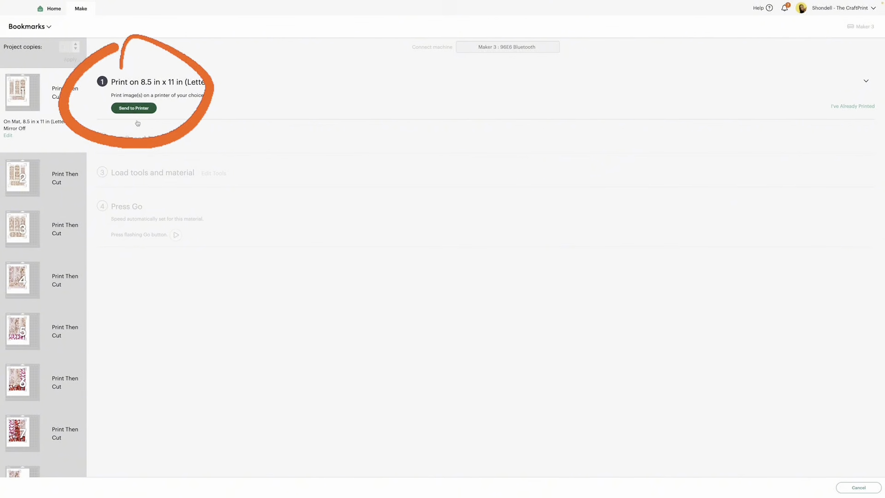
{"action": "left_click", "coordinate": [478, 127]}
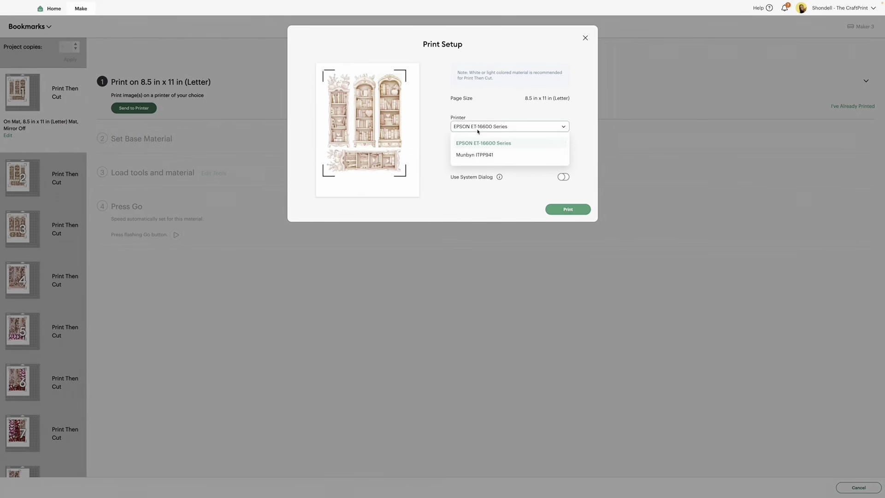
{"action": "left_click", "coordinate": [477, 142]}
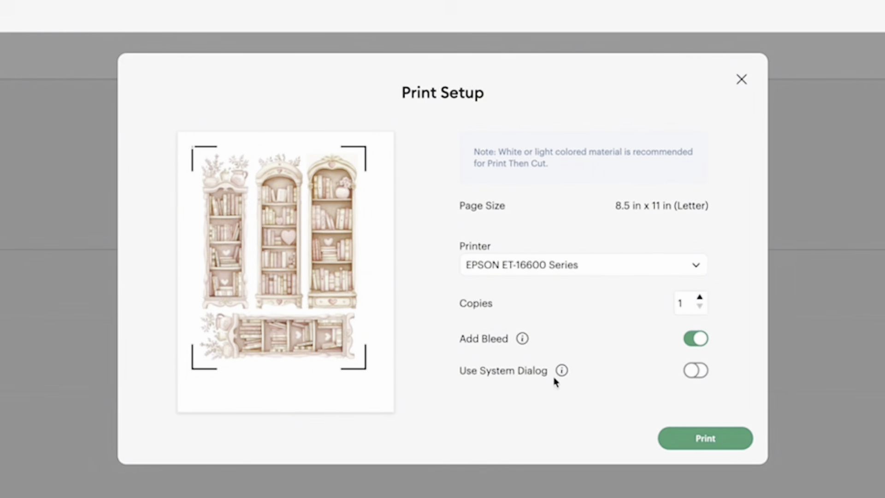
{"action": "left_click", "coordinate": [697, 377]}
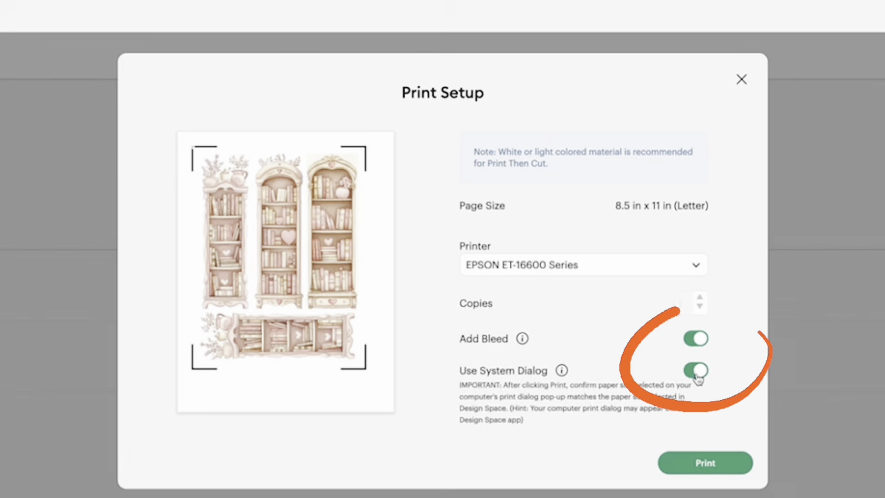
{"action": "left_click", "coordinate": [678, 463]}
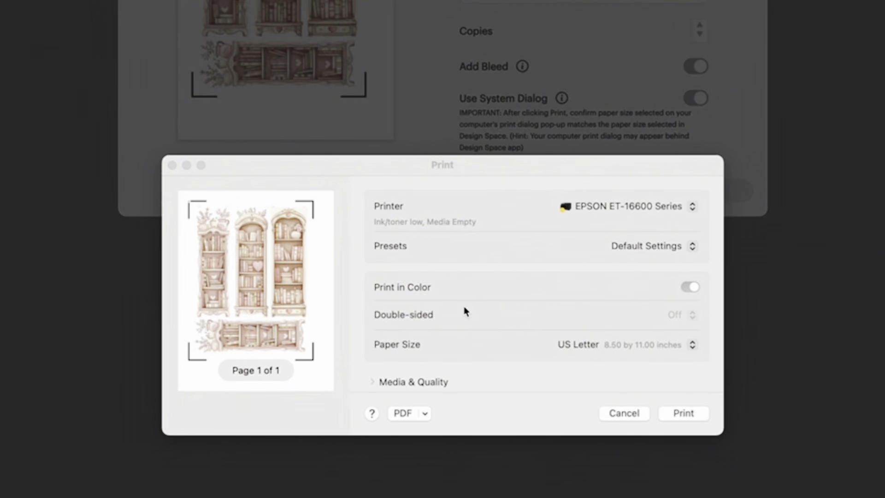
Step: Print the first mat from the Rear Tray with the Photo High Gloss Paper media type, and finish the print quality check
{"action": "scroll", "coordinate": [464, 308], "scroll_direction": "down", "scroll_amount": 3}
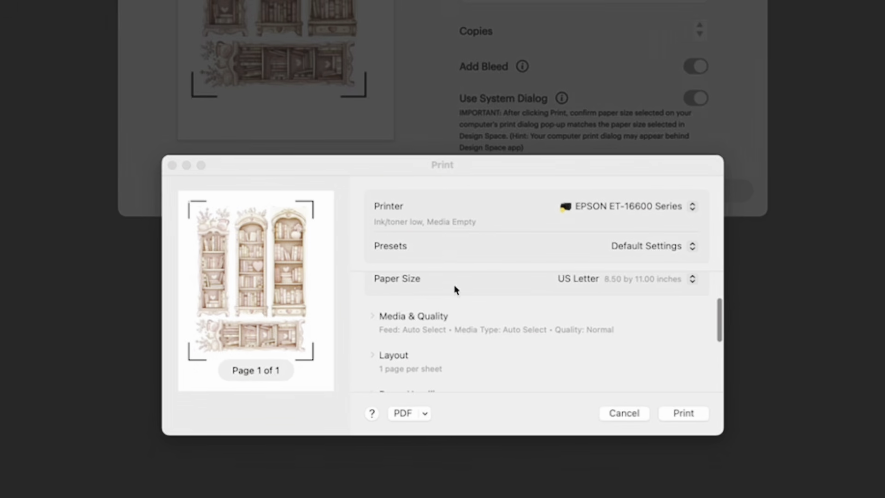
{"action": "left_click", "coordinate": [377, 317]}
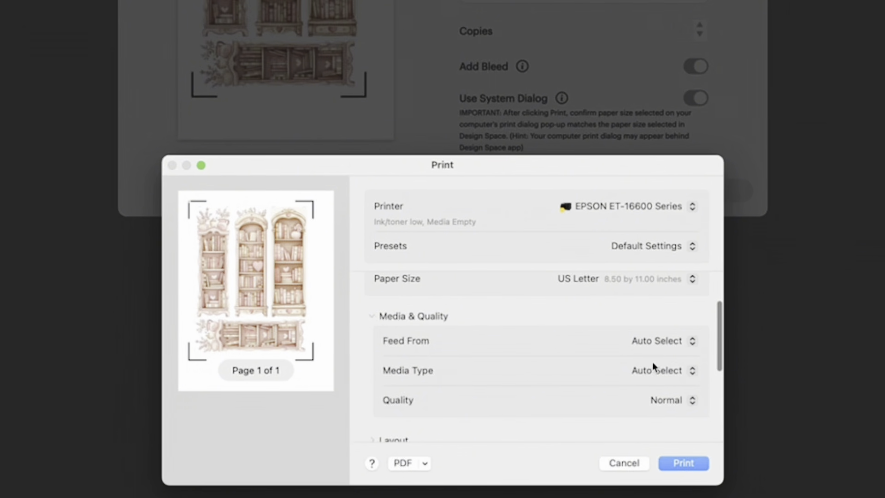
{"action": "left_click", "coordinate": [640, 341]}
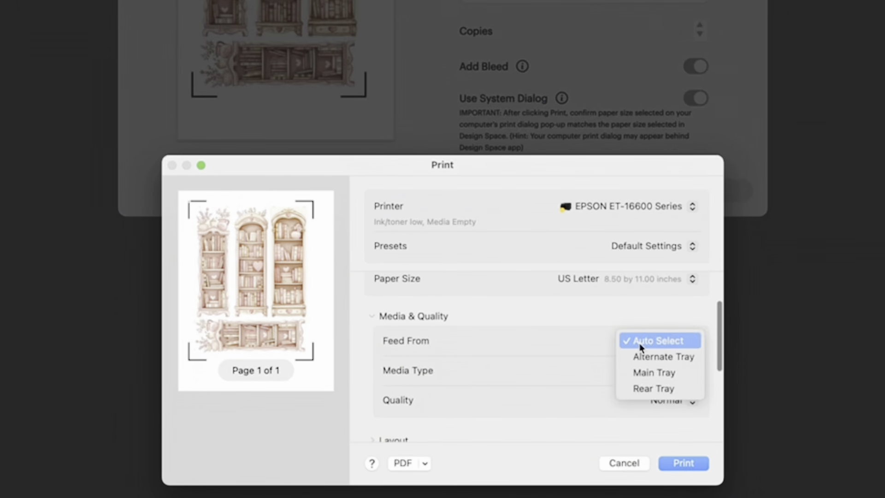
{"action": "left_click", "coordinate": [642, 389]}
{"action": "left_click", "coordinate": [673, 370]}
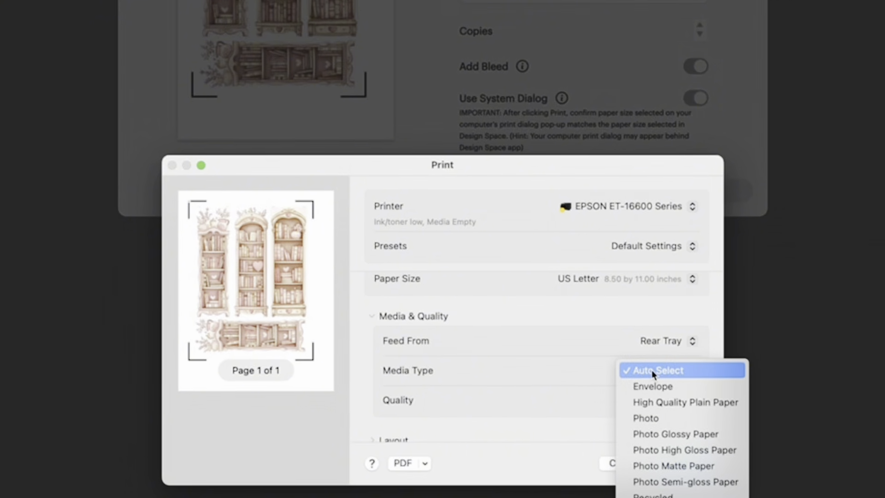
{"action": "left_click", "coordinate": [657, 450]}
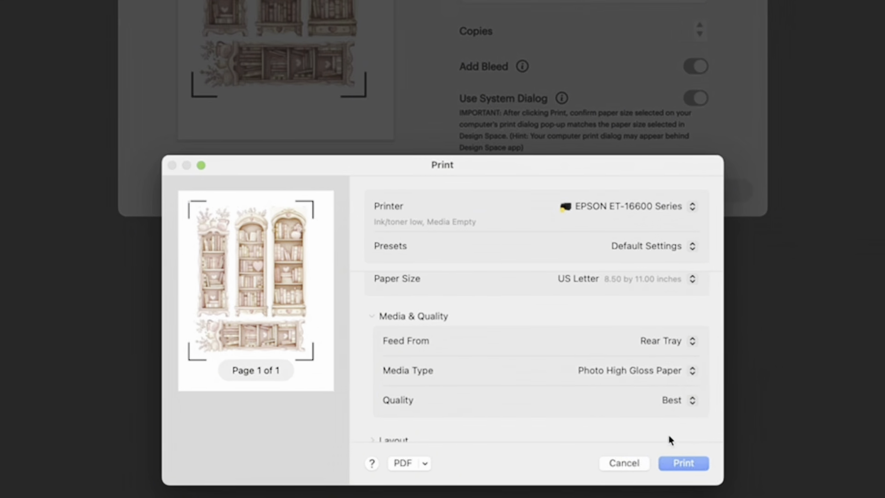
{"action": "left_click", "coordinate": [693, 467]}
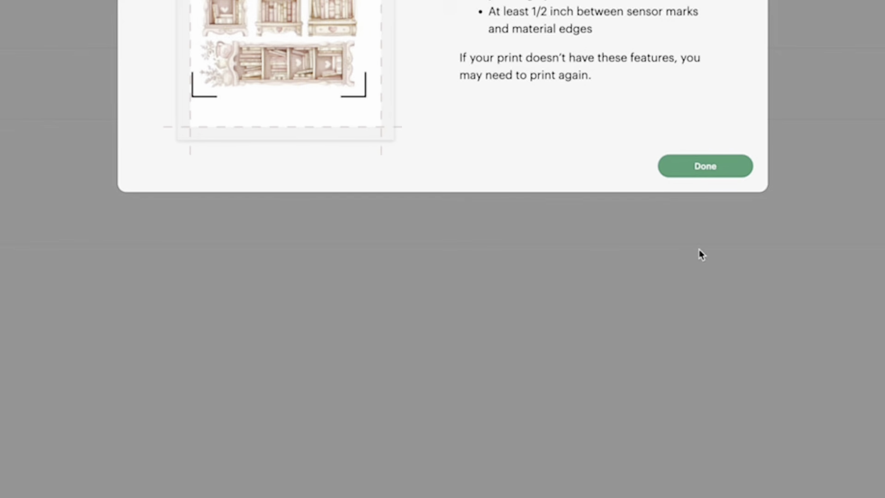
{"action": "left_click", "coordinate": [713, 176]}
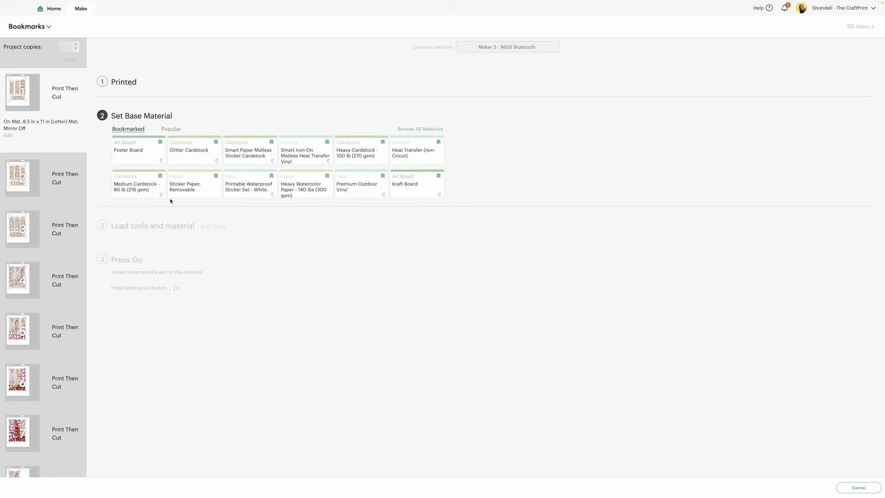
Step: Send the second Print Then Cut mat to the printer with Use System Dialog enabled
{"action": "left_click", "coordinate": [56, 180]}
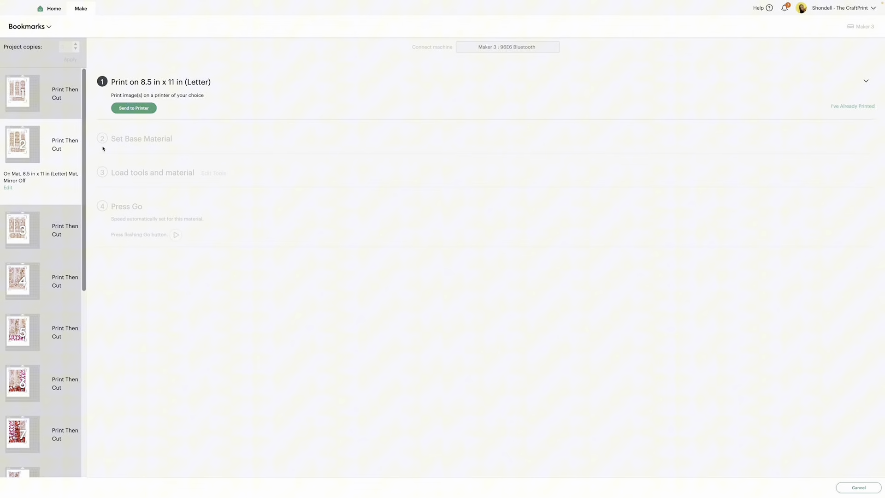
{"action": "left_click", "coordinate": [130, 108]}
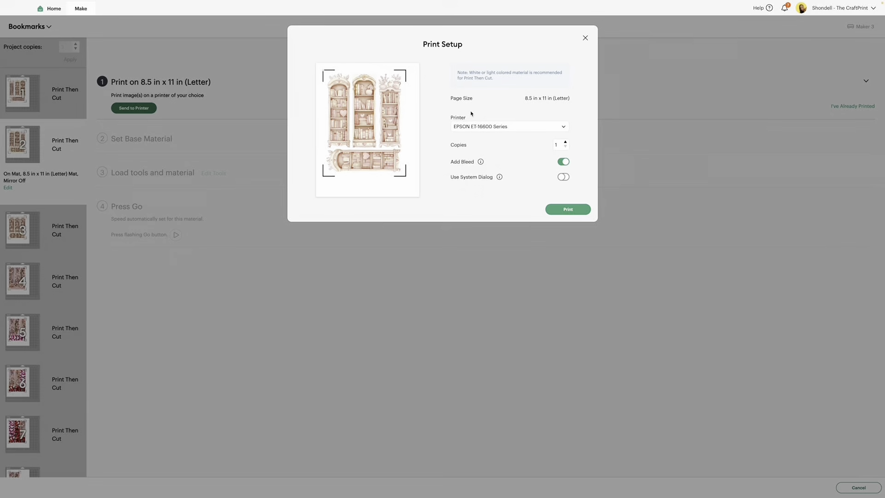
{"action": "left_click", "coordinate": [562, 177]}
{"action": "left_click", "coordinate": [569, 221]}
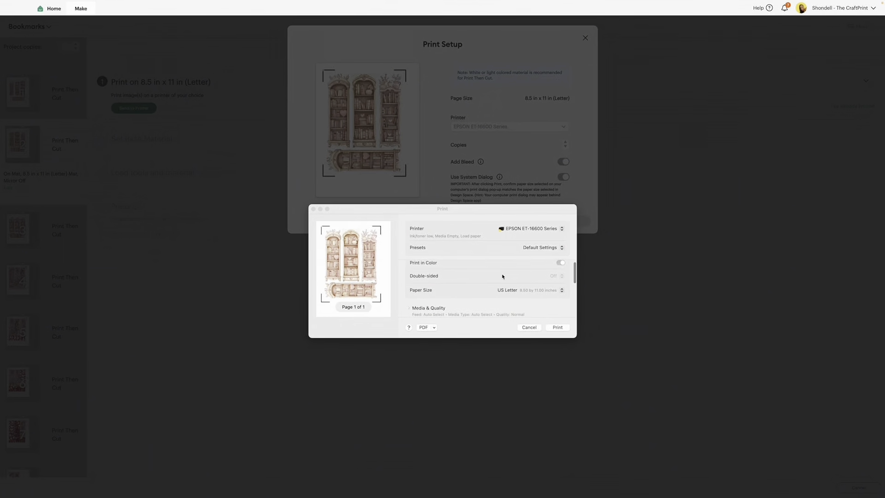
Step: Print the second mat using Rear Tray feed and Photo High Gloss Paper, and complete its print verification
{"action": "scroll", "coordinate": [439, 277], "scroll_direction": "down", "scroll_amount": 3}
{"action": "left_click", "coordinate": [439, 290]}
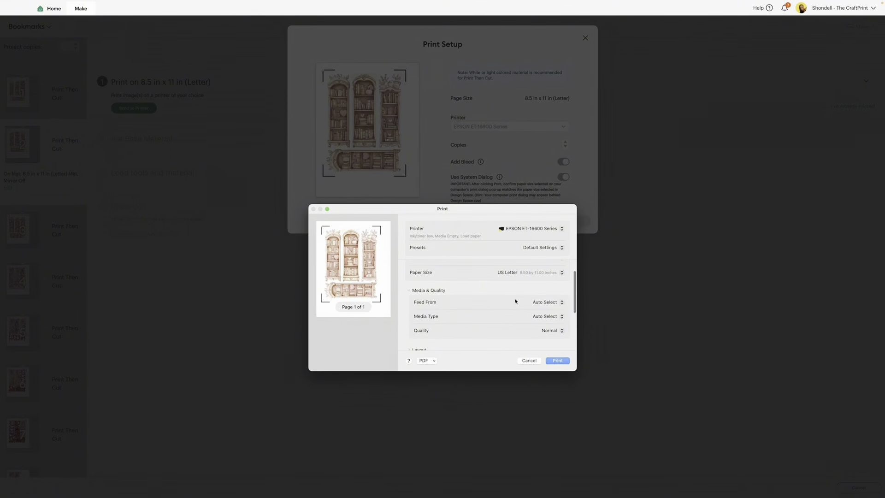
{"action": "left_click", "coordinate": [546, 302]}
{"action": "left_click", "coordinate": [546, 321]}
{"action": "left_click", "coordinate": [550, 316]}
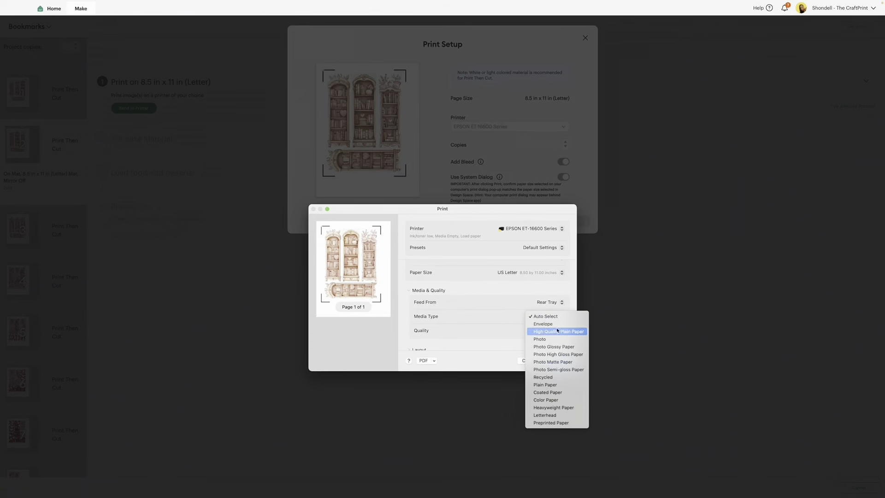
{"action": "left_click", "coordinate": [557, 354]}
{"action": "left_click", "coordinate": [558, 361]}
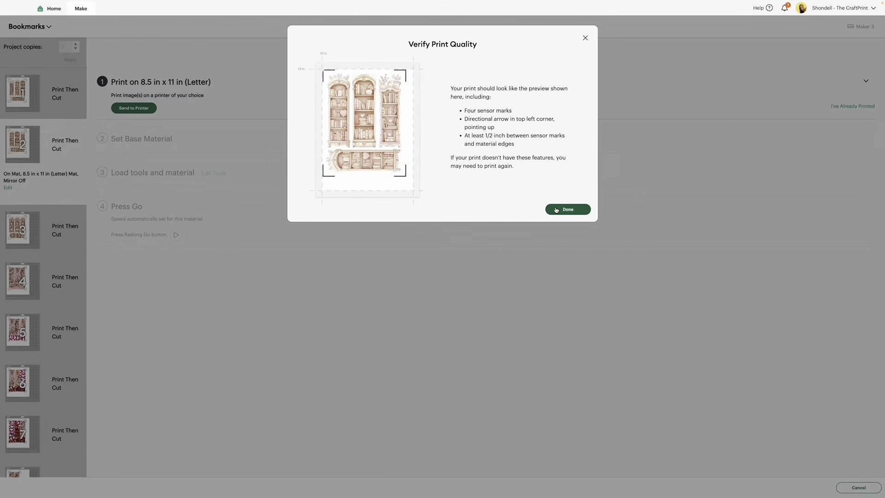
{"action": "left_click", "coordinate": [545, 208]}
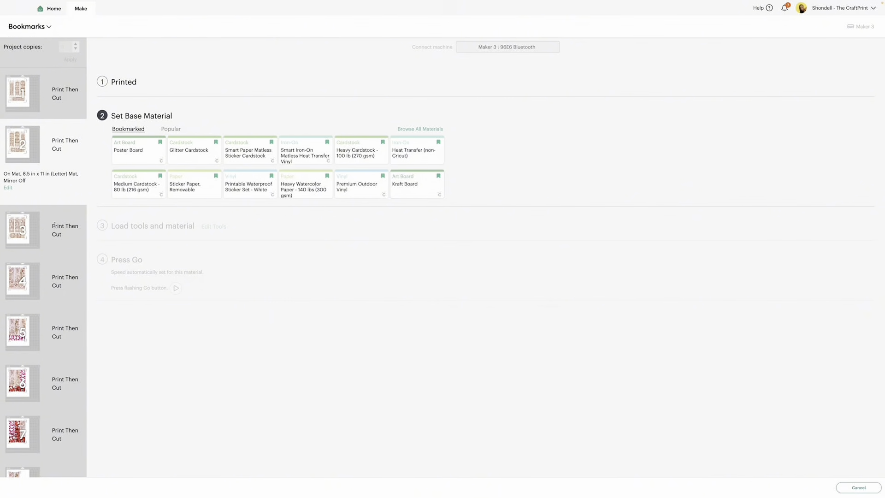
Step: Set the base material to Kraft Board with the material settings remembered, and switch to the third Print Then Cut mat
{"action": "left_click", "coordinate": [416, 187]}
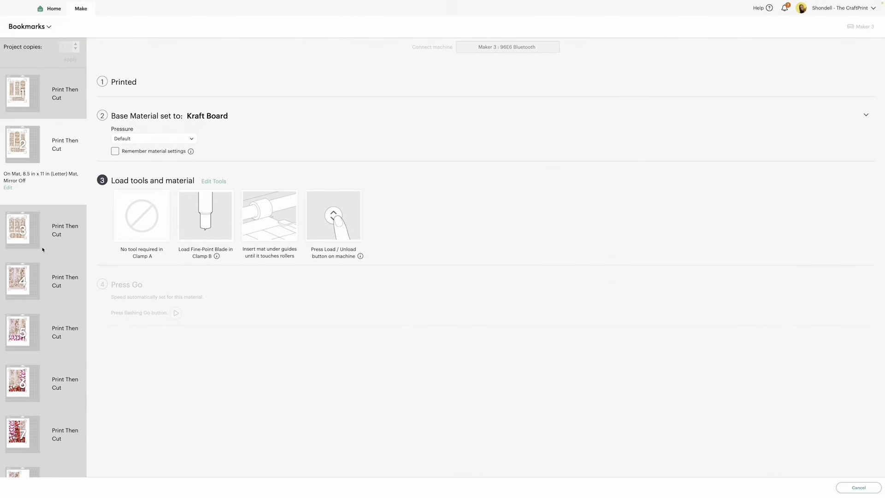
{"action": "left_click", "coordinate": [115, 151]}
{"action": "left_click", "coordinate": [54, 224]}
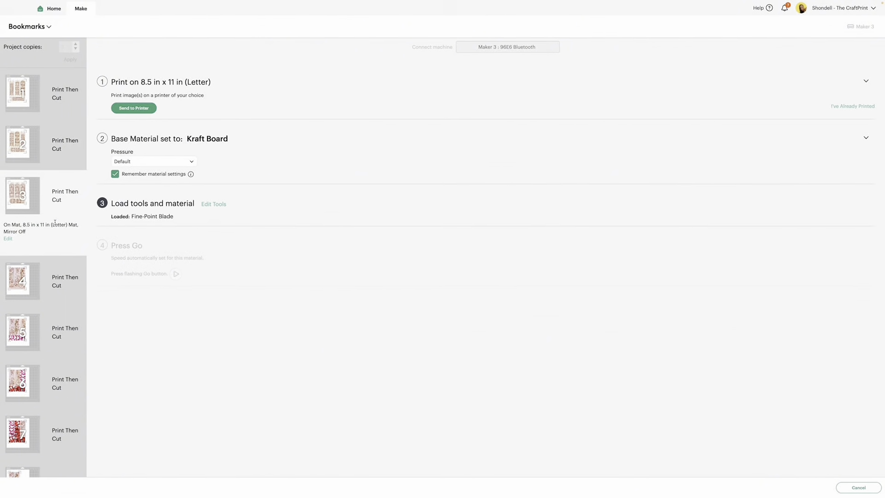